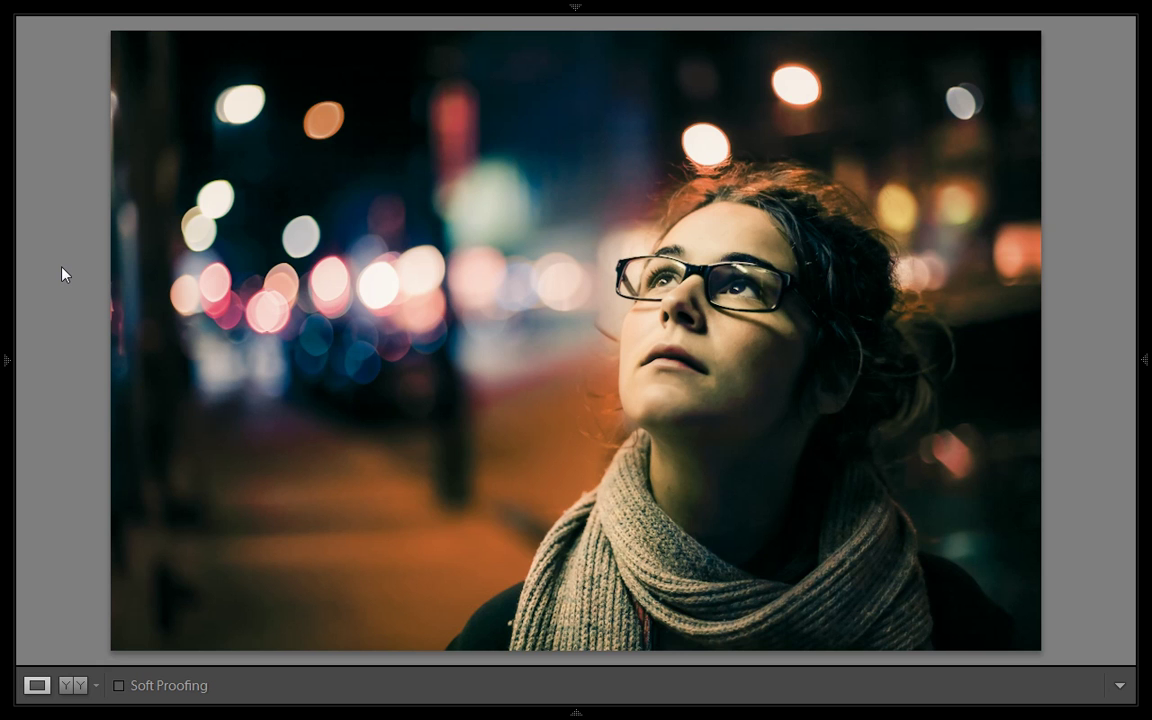
# Compare the edited photo with the unedited original and show the right Develop panel
pyautogui.press('\\')
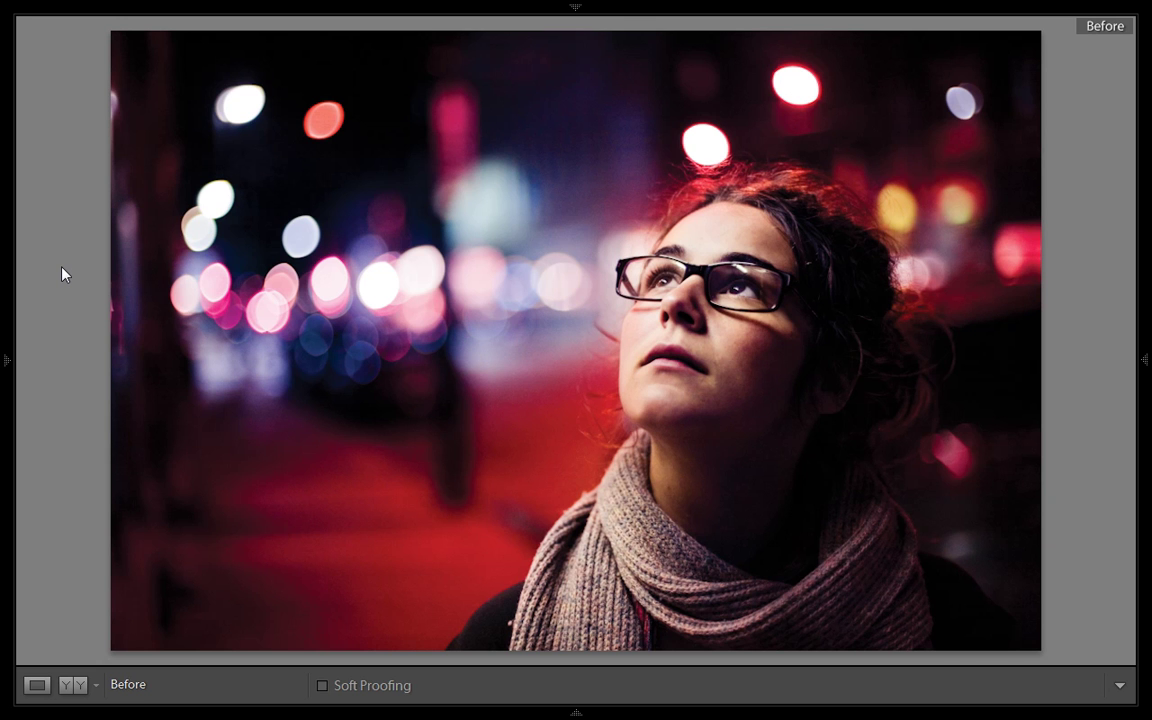
pyautogui.press('\\')
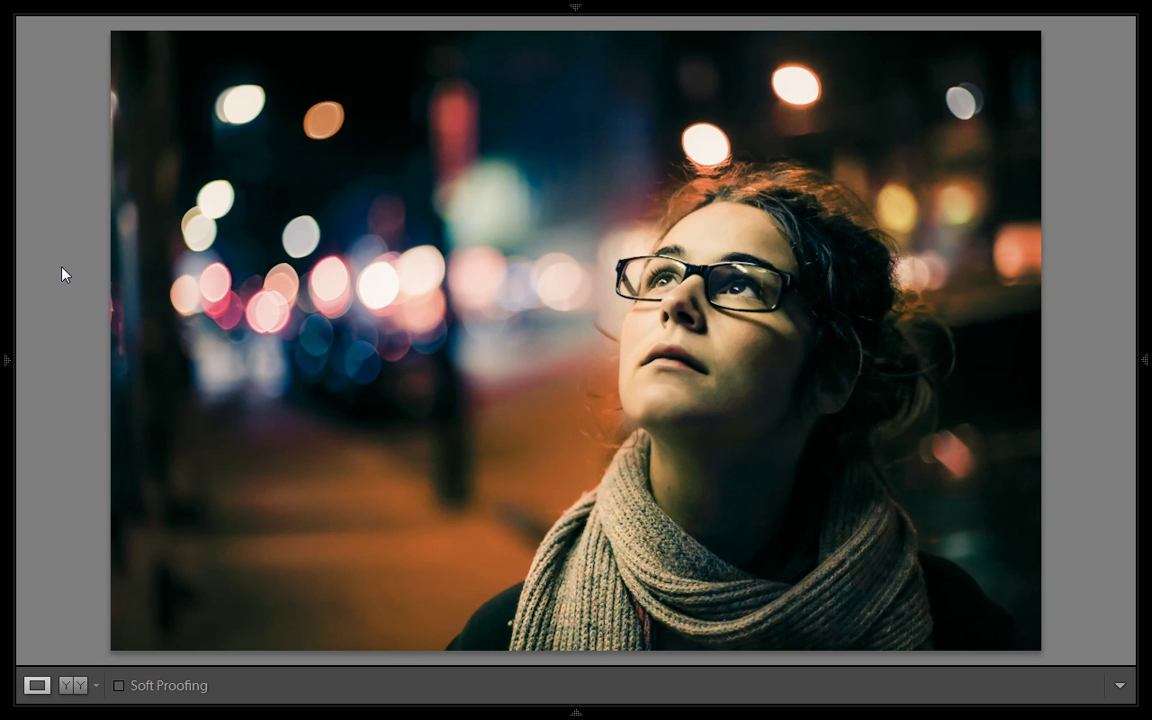
pyautogui.click(1147, 363)
pyautogui.moveTo(586, 11)
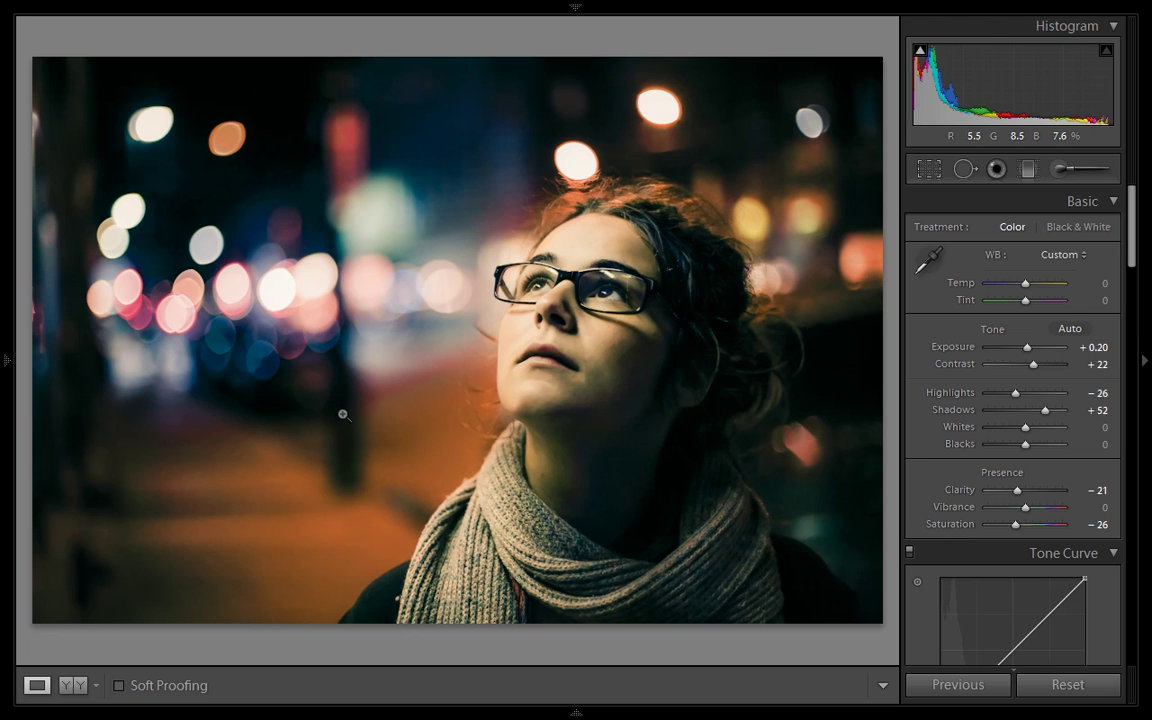
# Reset the Basic settings to defaults and set the top module bar to auto-hide
pyautogui.hotkey('ctrl', 'shift', 'r')
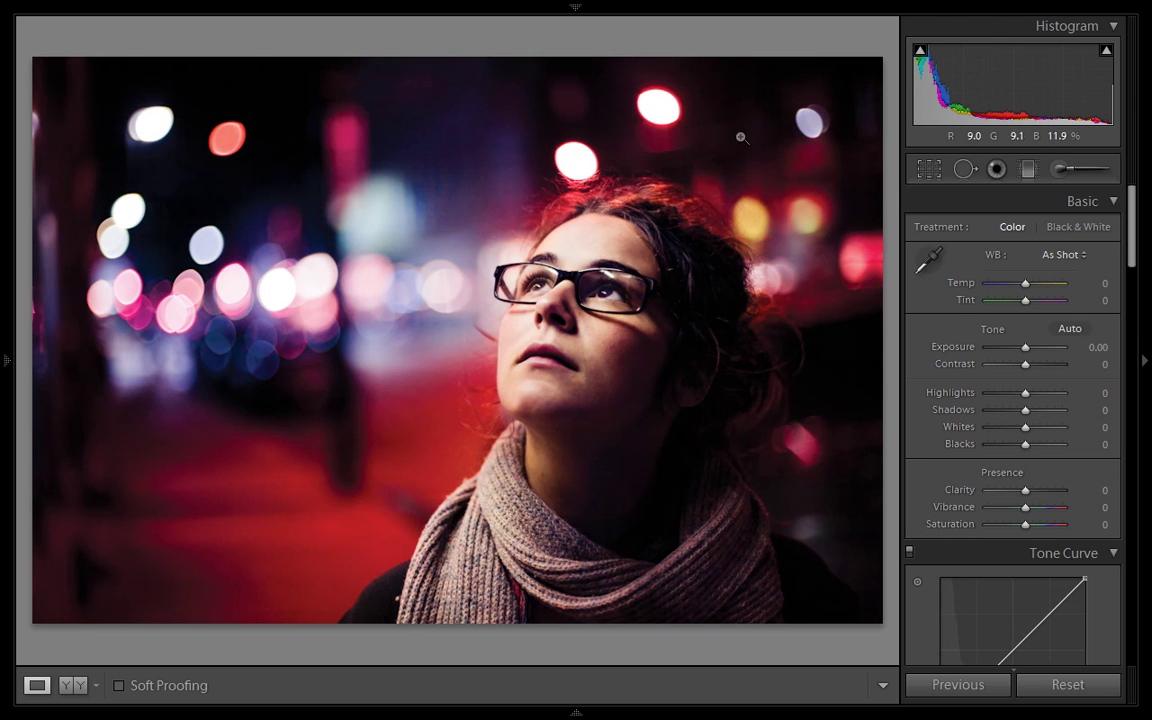
pyautogui.click(576, 8)
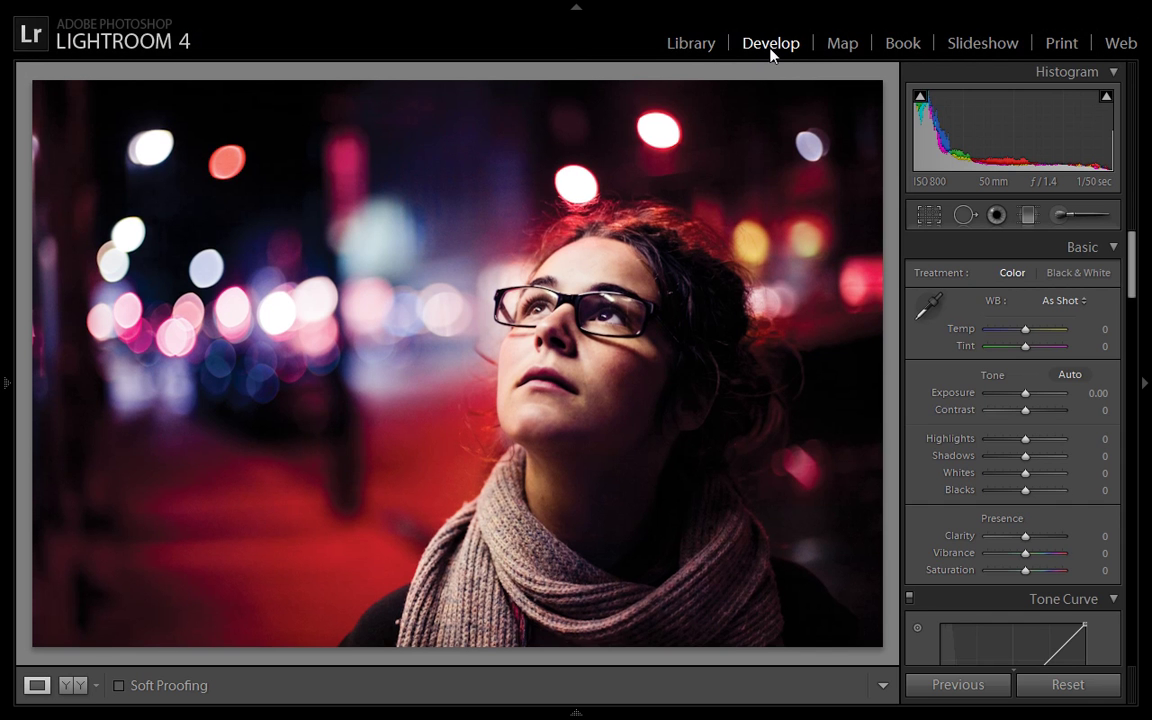
pyautogui.click(576, 8)
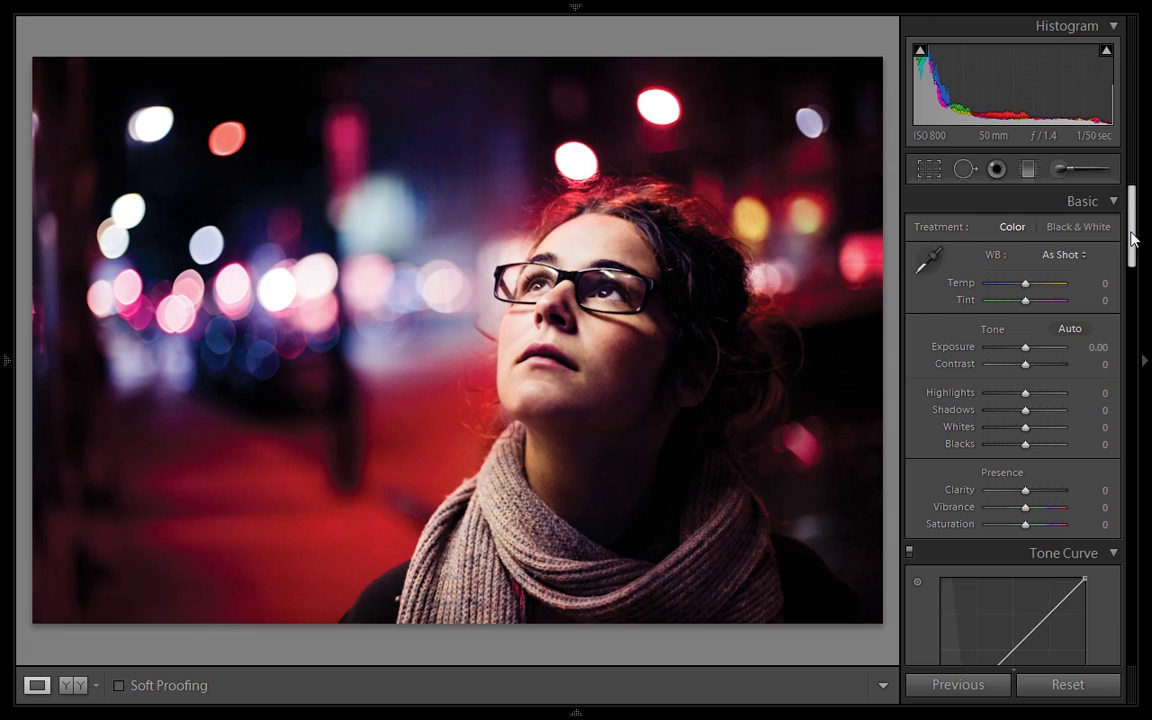
# Lower the Basic panel's overall Saturation to -26 to mute the strong reds
pyautogui.moveTo(1133, 237); pyautogui.dragTo(1133, 272)
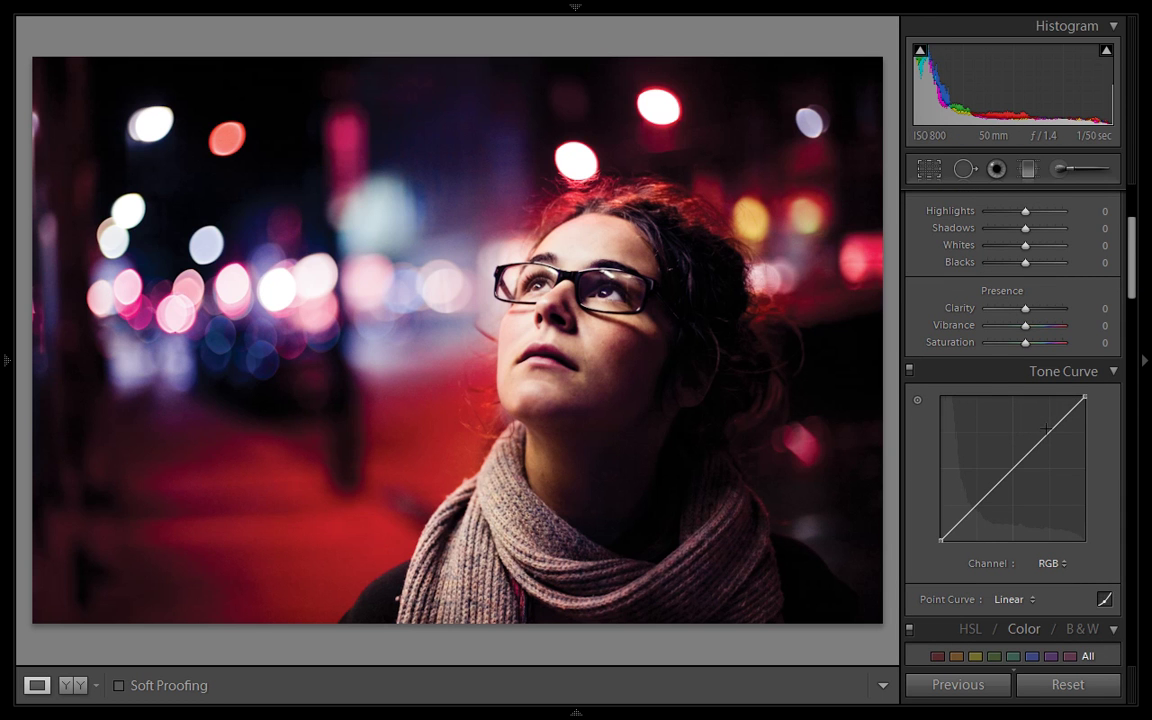
pyautogui.moveTo(1097, 345); pyautogui.dragTo(1074, 345)
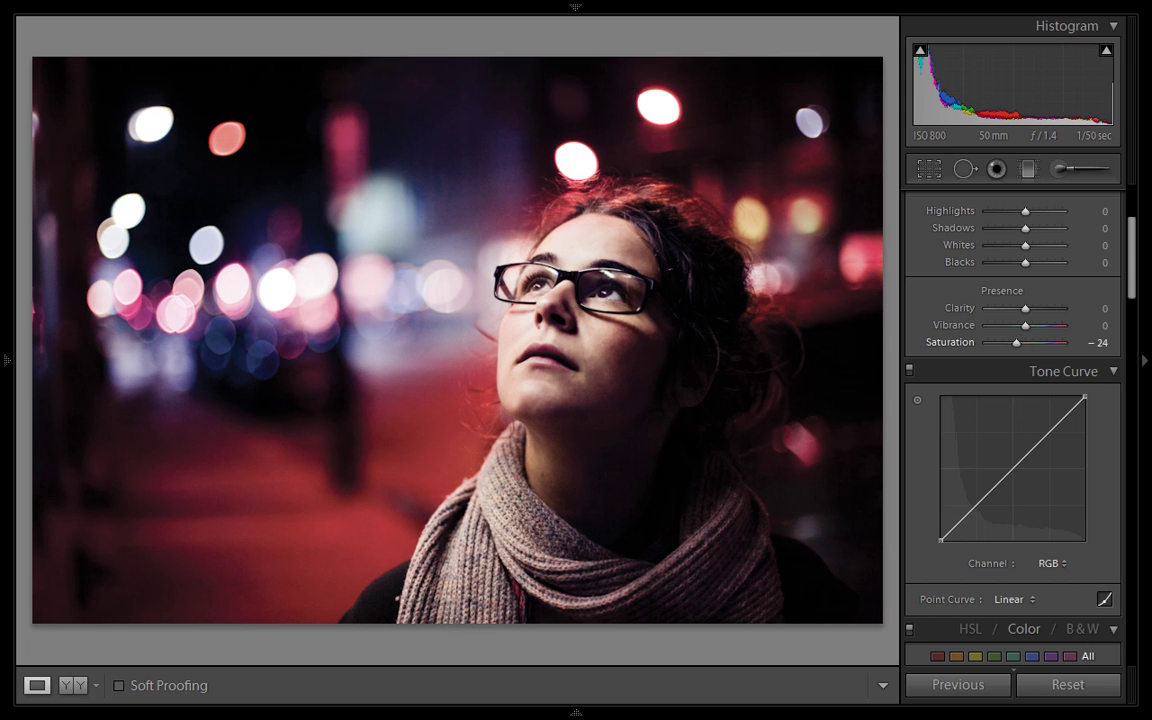
pyautogui.moveTo(1074, 345); pyautogui.dragTo(1072, 345)
pyautogui.click(1098, 342)
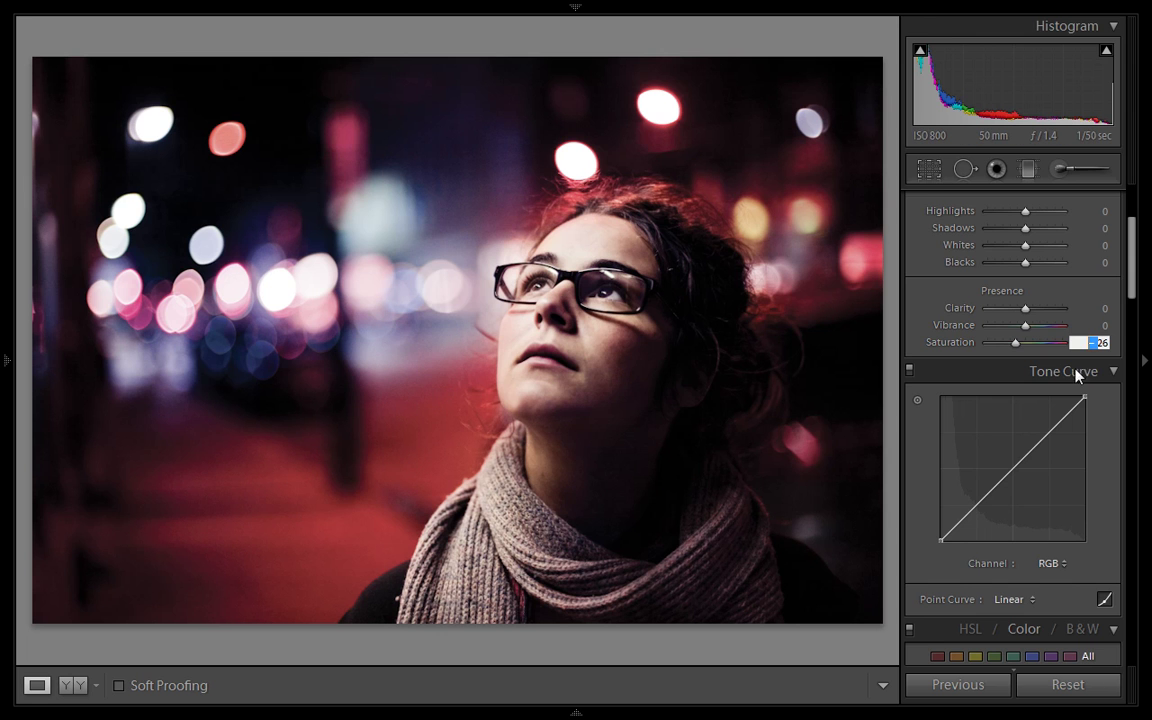
pyautogui.moveTo(1134, 246); pyautogui.dragTo(1138, 313)
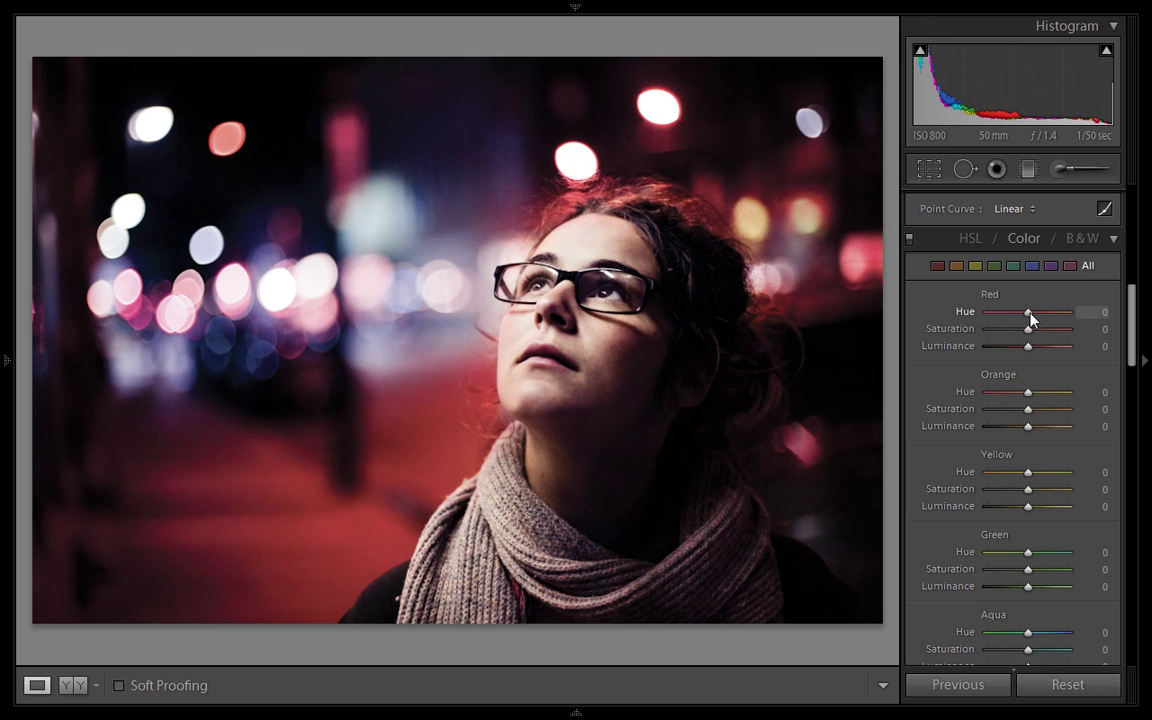
# Set the HSL/Color Red Hue to +47, pushing the street and scarf reds toward orange
pyautogui.moveTo(1032, 317)
pyautogui.mouseDown()
pyautogui.moveTo(1049, 318)
pyautogui.moveTo(1011, 320)
pyautogui.mouseUp()
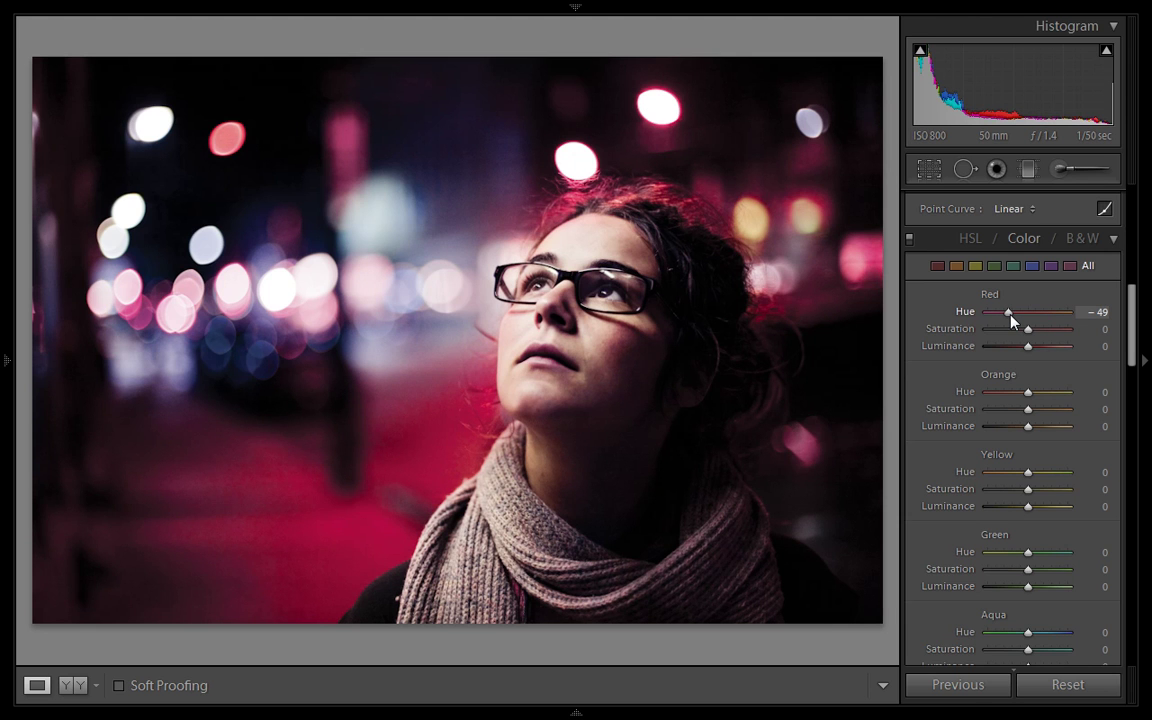
pyautogui.moveTo(1011, 316); pyautogui.dragTo(1049, 321)
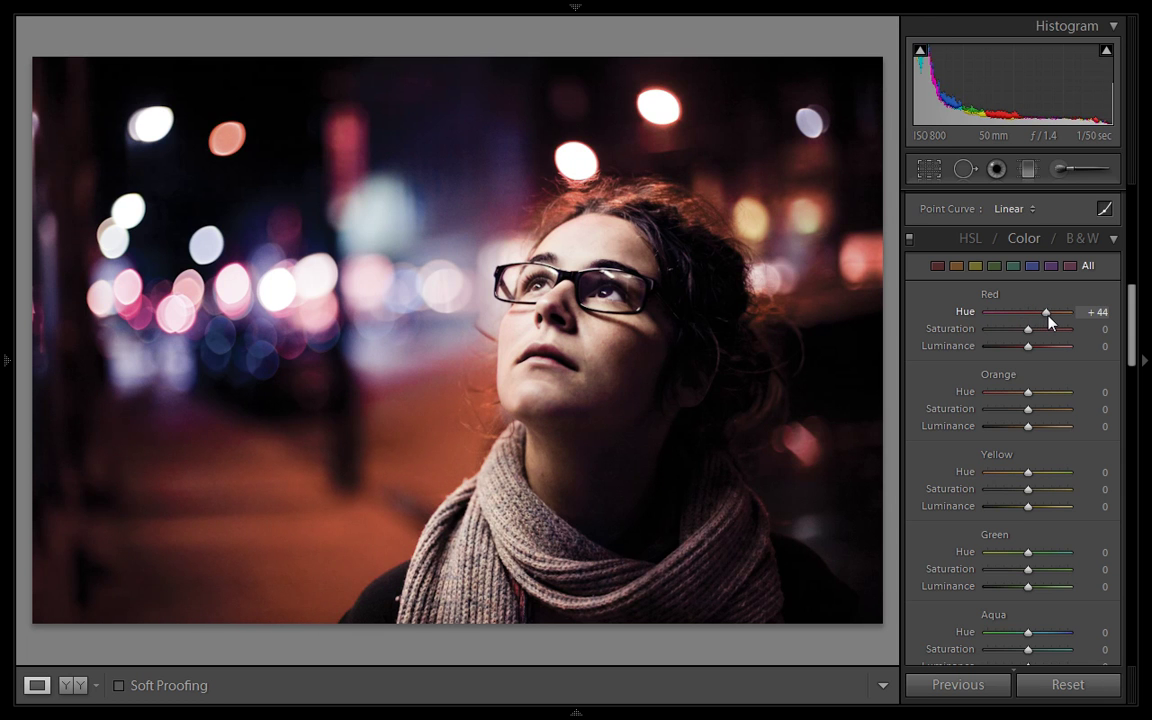
pyautogui.moveTo(1048, 321); pyautogui.dragTo(1049, 321)
pyautogui.scroll(3, 1054, 330)
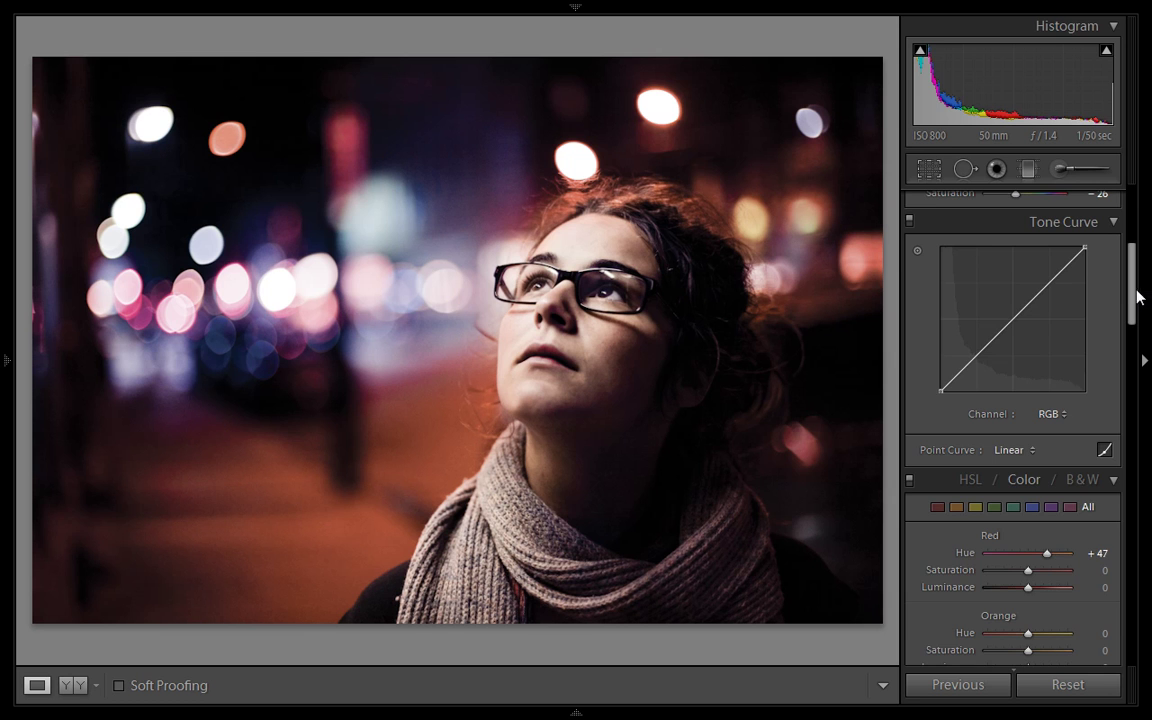
pyautogui.moveTo(1131, 290); pyautogui.dragTo(1136, 243)
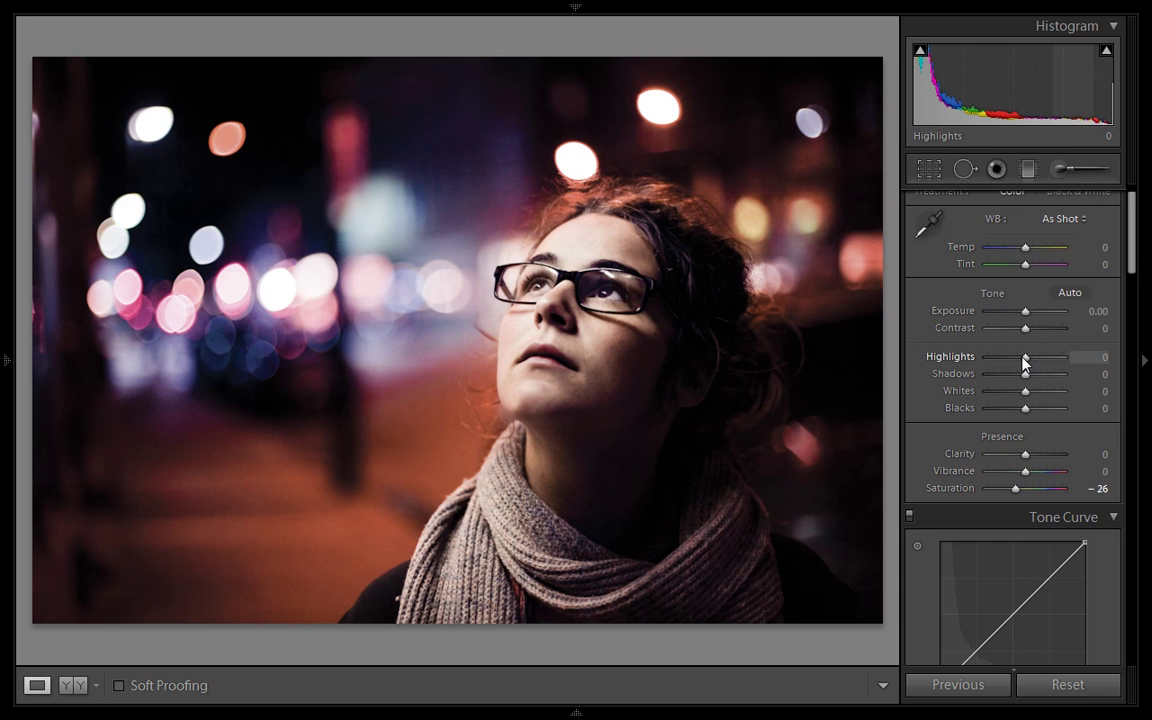
# Set Highlights to -29, Shadows to +50 and Contrast to +19
pyautogui.moveTo(1025, 361); pyautogui.dragTo(1014, 361)
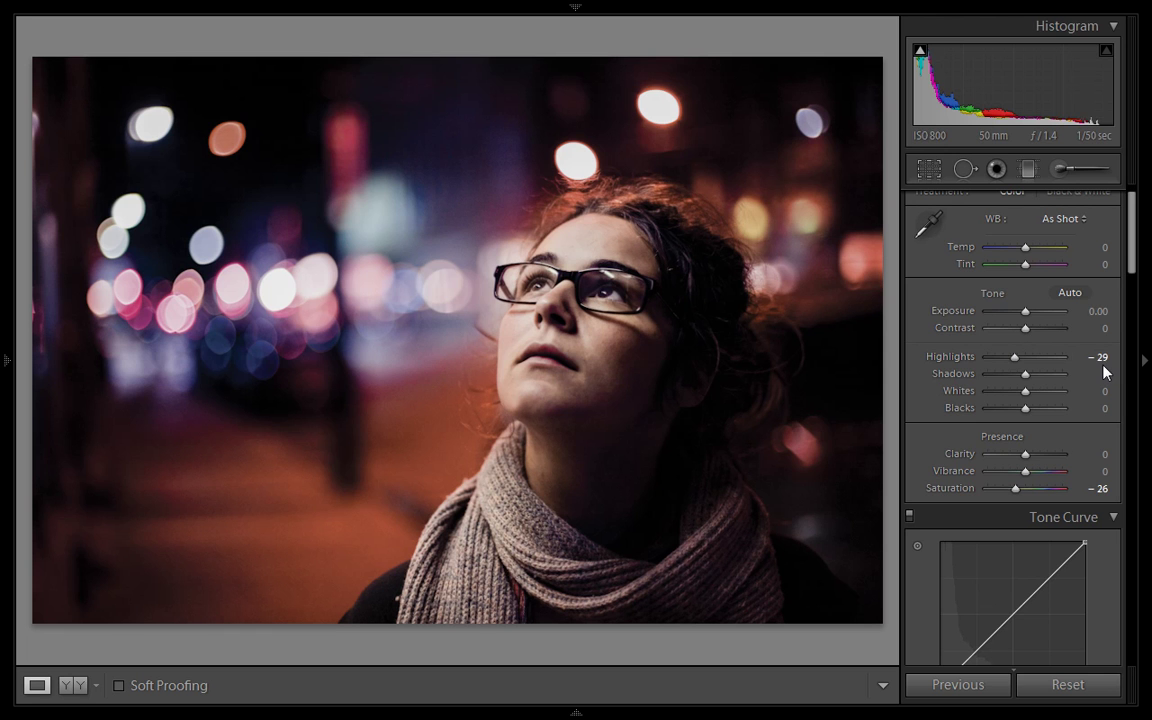
pyautogui.moveTo(1027, 380); pyautogui.dragTo(1037, 380)
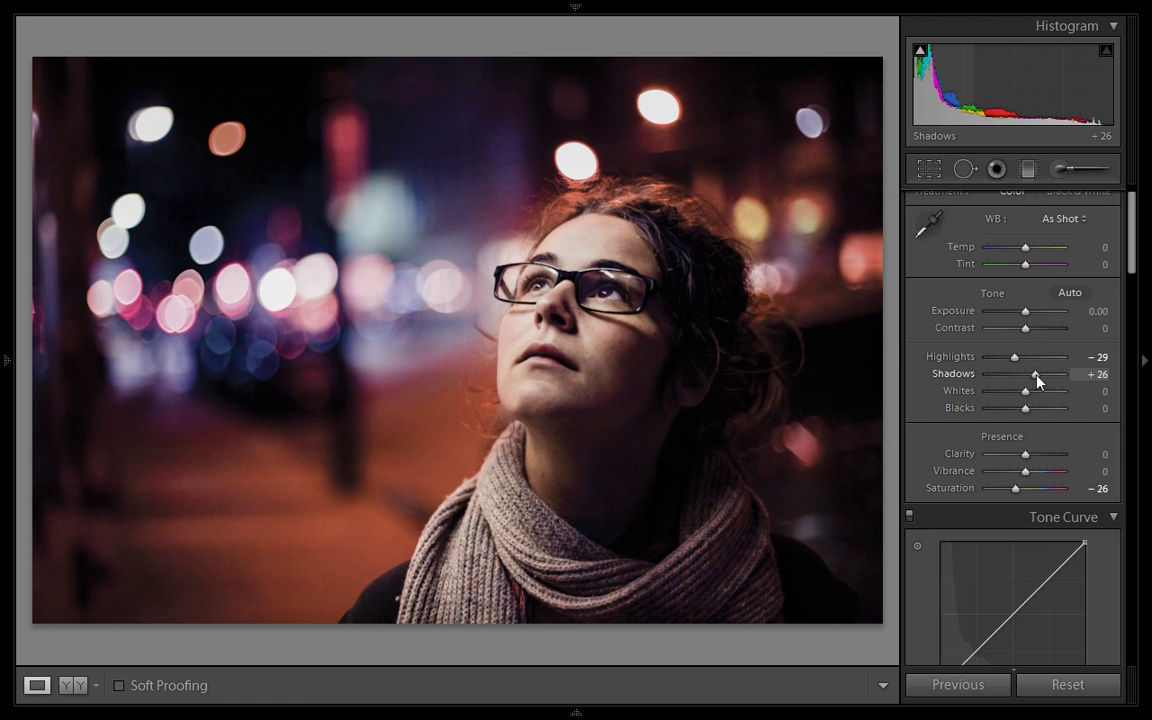
pyautogui.moveTo(1040, 380); pyautogui.dragTo(1048, 381)
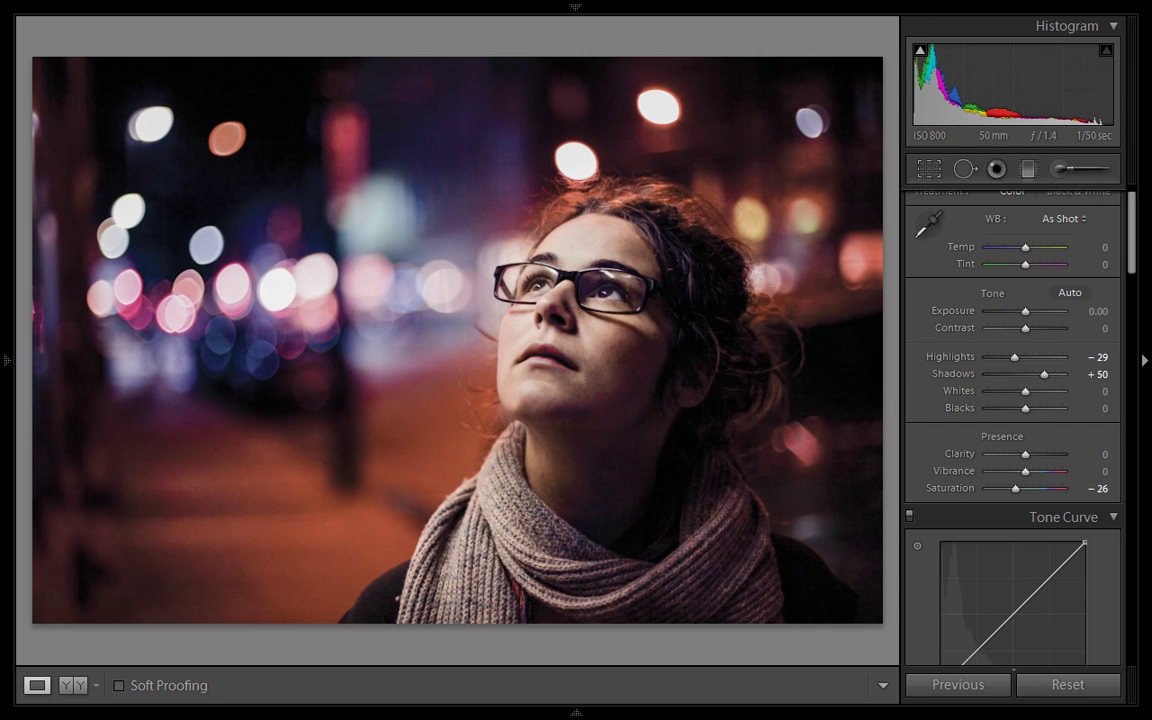
pyautogui.moveTo(1026, 329); pyautogui.dragTo(1034, 329)
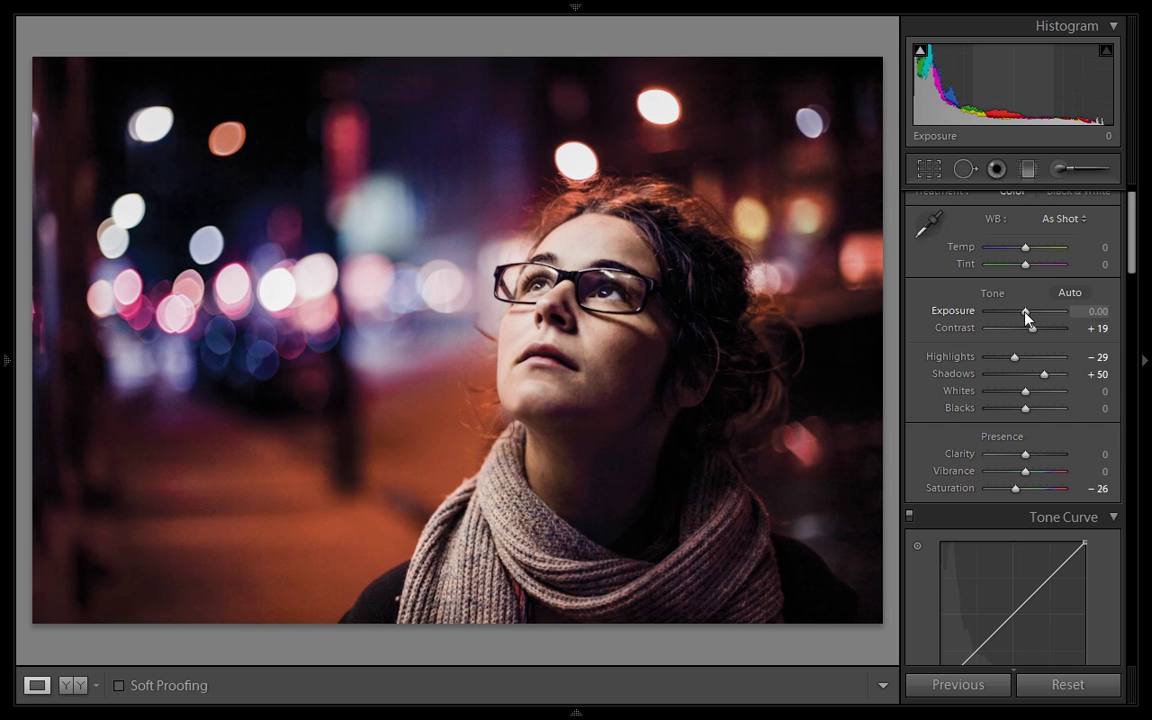
# Raise Exposure to +0.10 and lower Clarity to -18 for a softer texture
pyautogui.scroll(-1, 1025, 313)
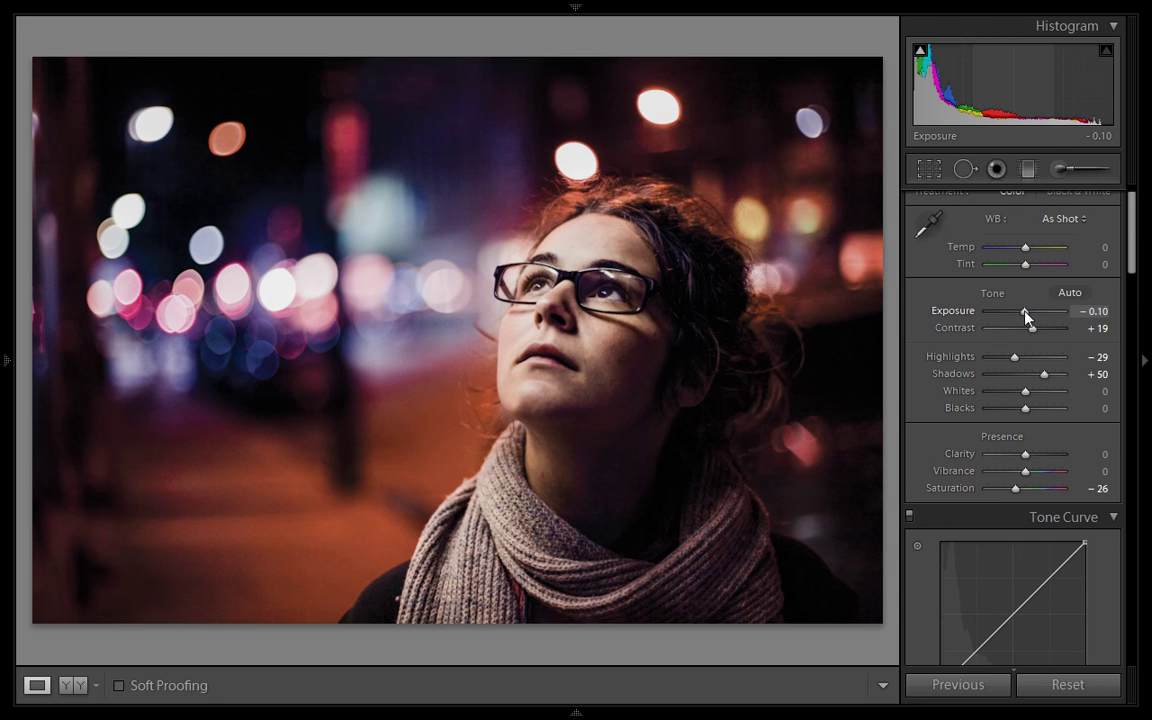
pyautogui.moveTo(1025, 316); pyautogui.dragTo(1025, 314)
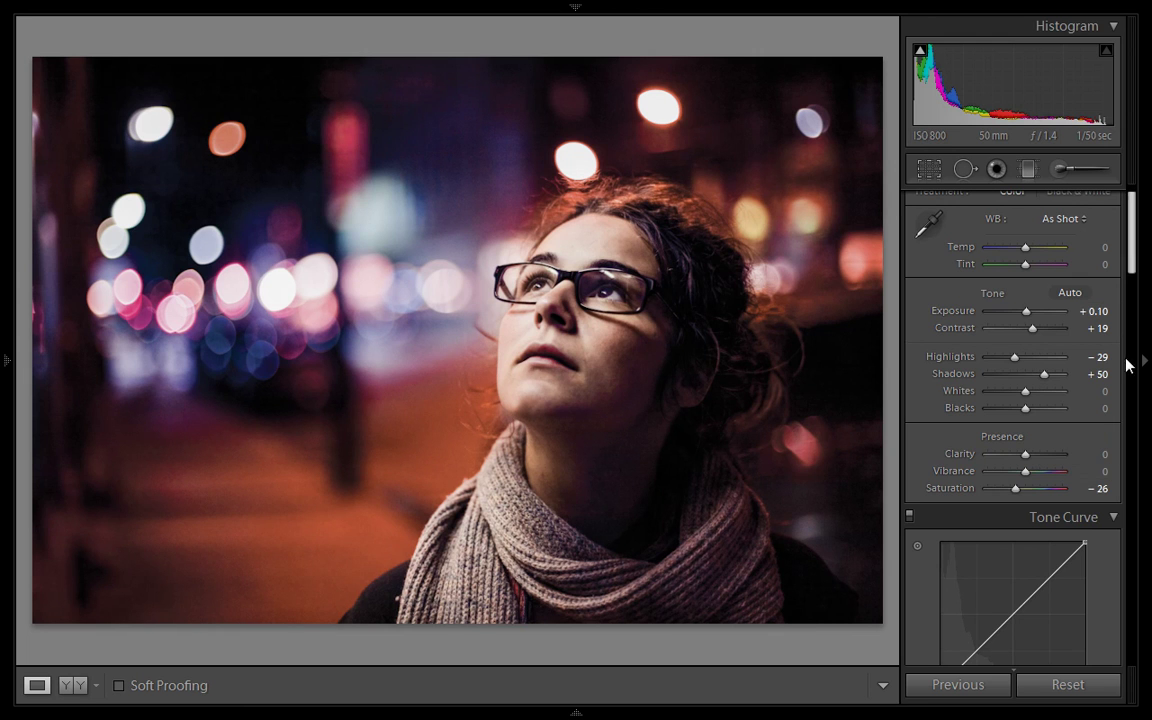
pyautogui.moveTo(1101, 456); pyautogui.dragTo(1081, 456)
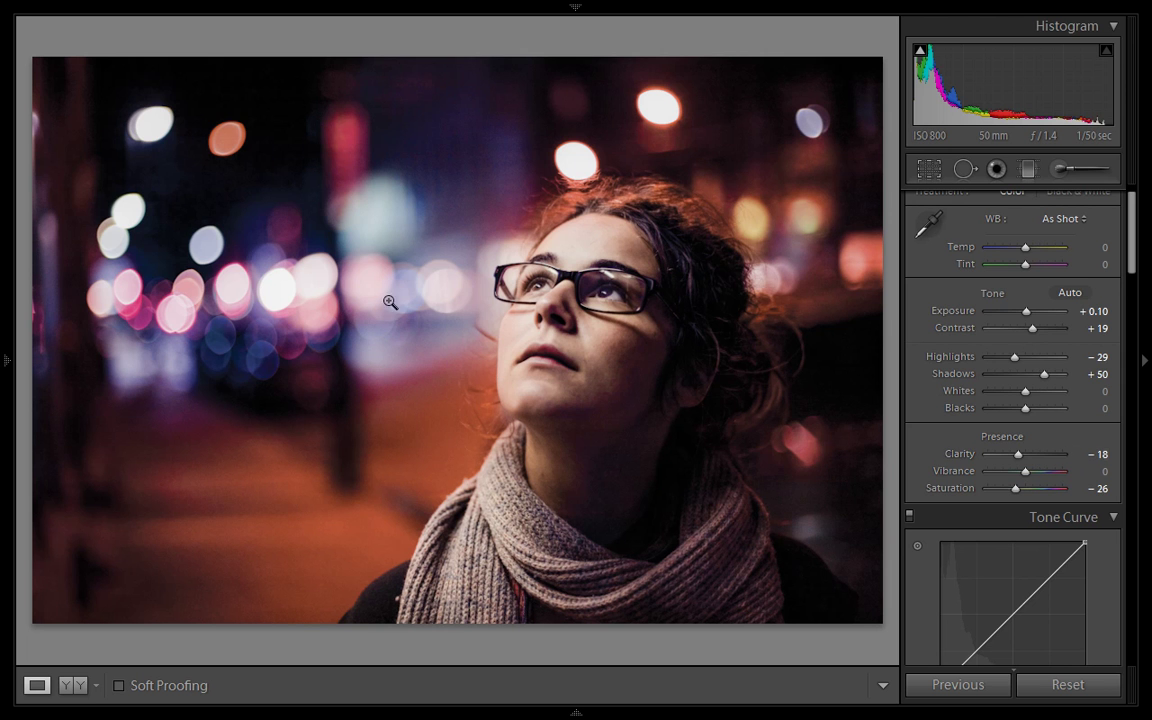
# Zoom to 1:1 on the grainy neck and chin shadows and bring up the Detail panel
pyautogui.click(648, 472)
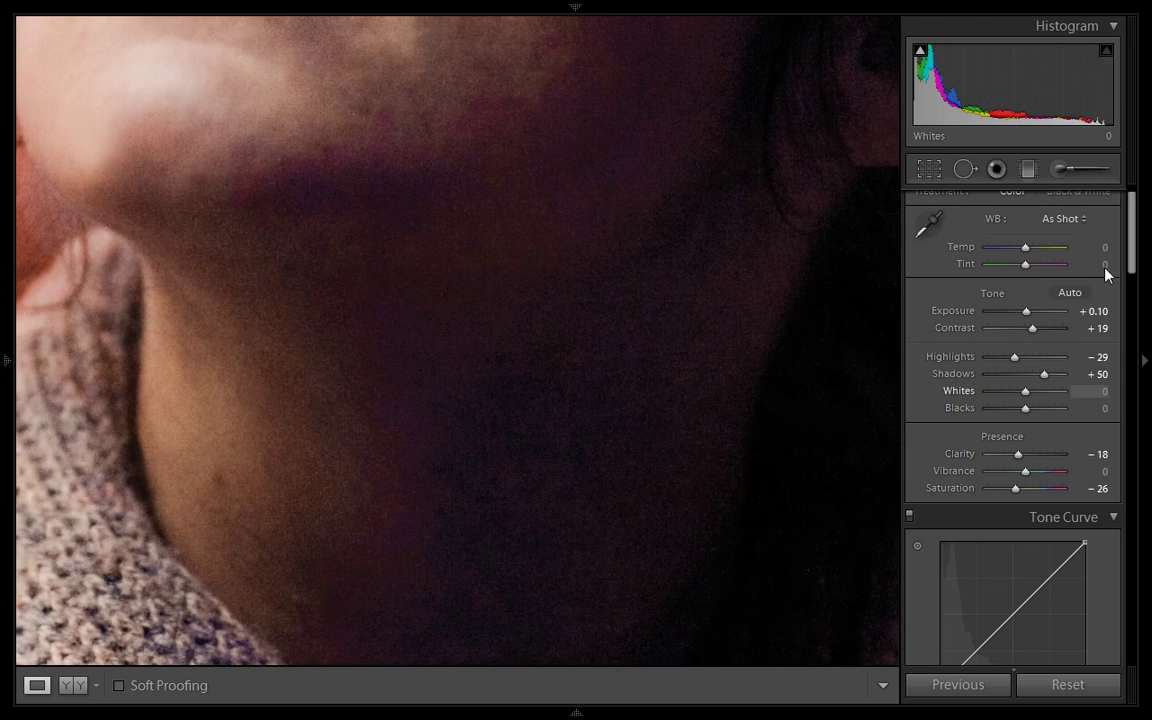
pyautogui.moveTo(1133, 238); pyautogui.dragTo(1134, 463)
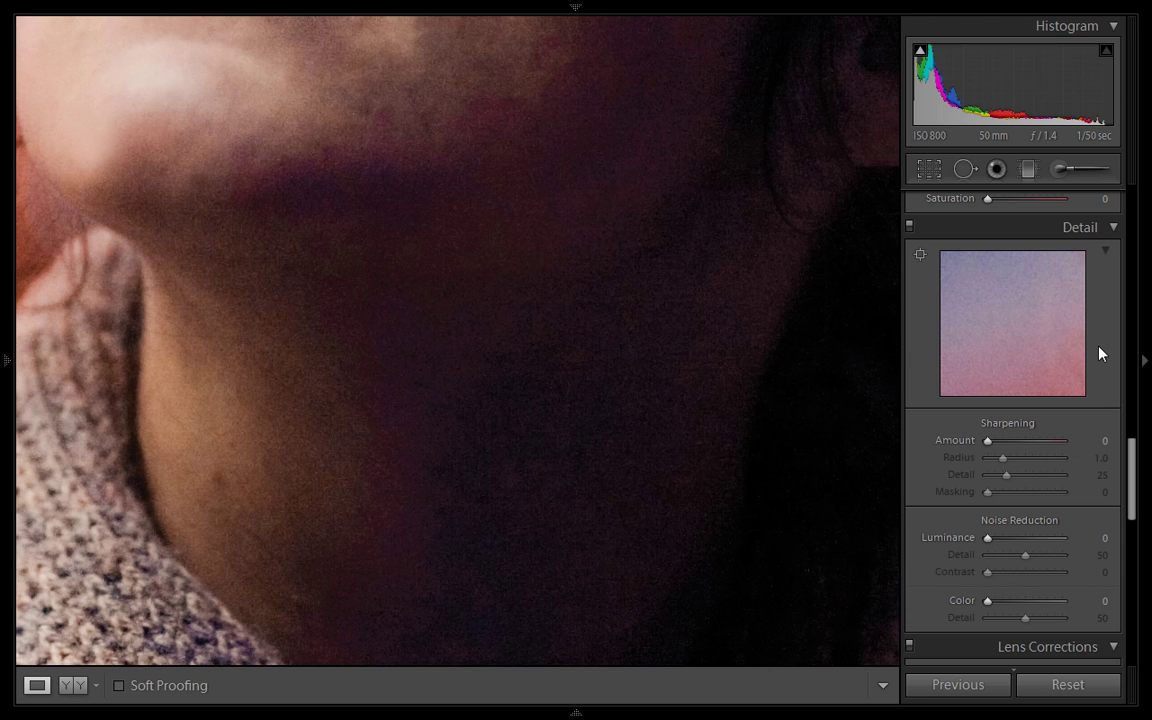
# Set Noise Reduction Luminance to 40 and Color to 50, then exit full-screen mode
pyautogui.moveTo(990, 540); pyautogui.dragTo(1021, 546)
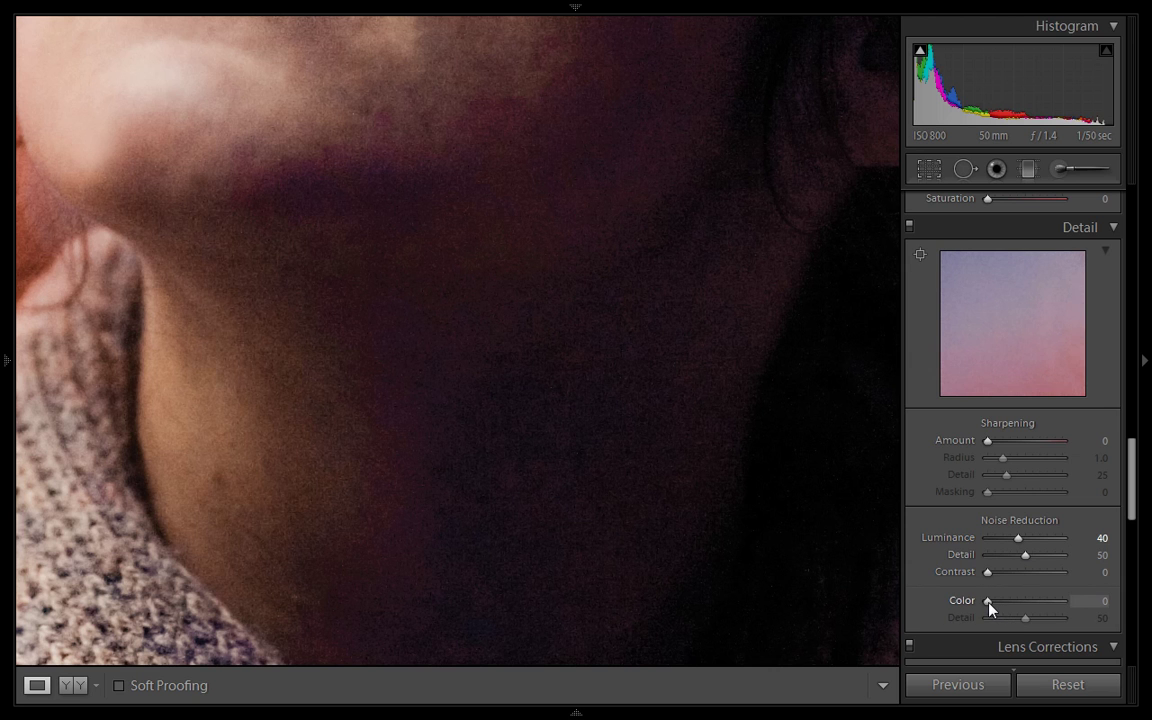
pyautogui.moveTo(988, 605); pyautogui.dragTo(1025, 606)
pyautogui.hotkey('shift', 'f')
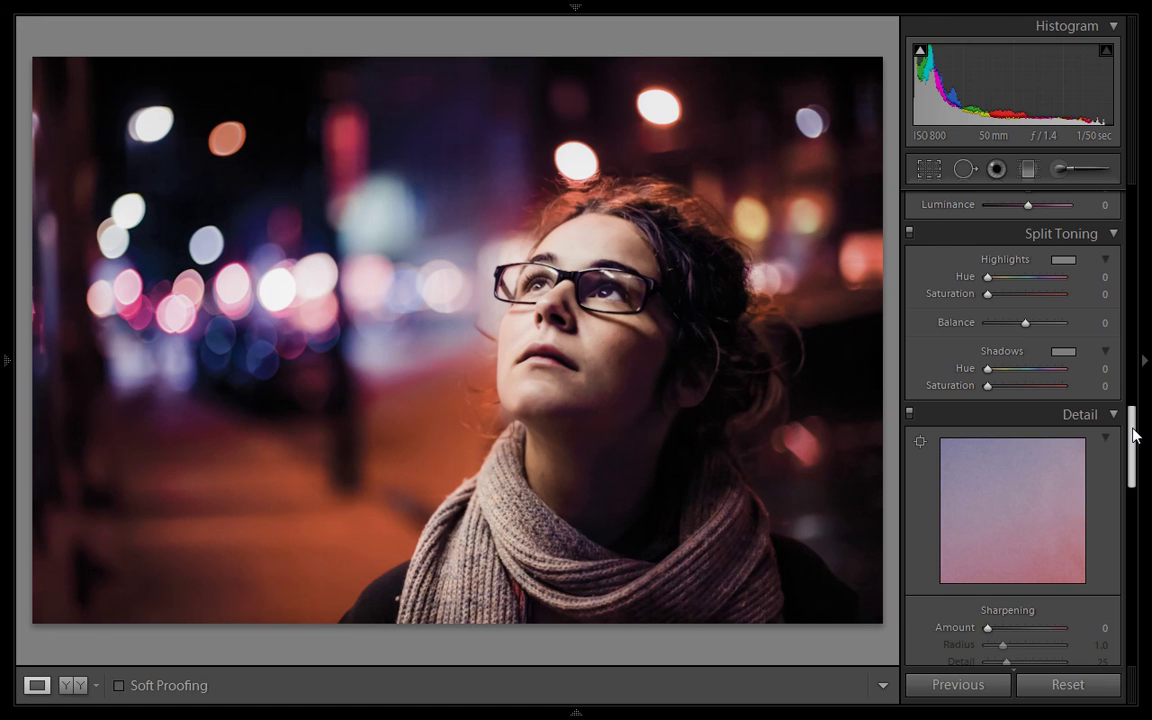
pyautogui.moveTo(1132, 417); pyautogui.dragTo(1140, 478)
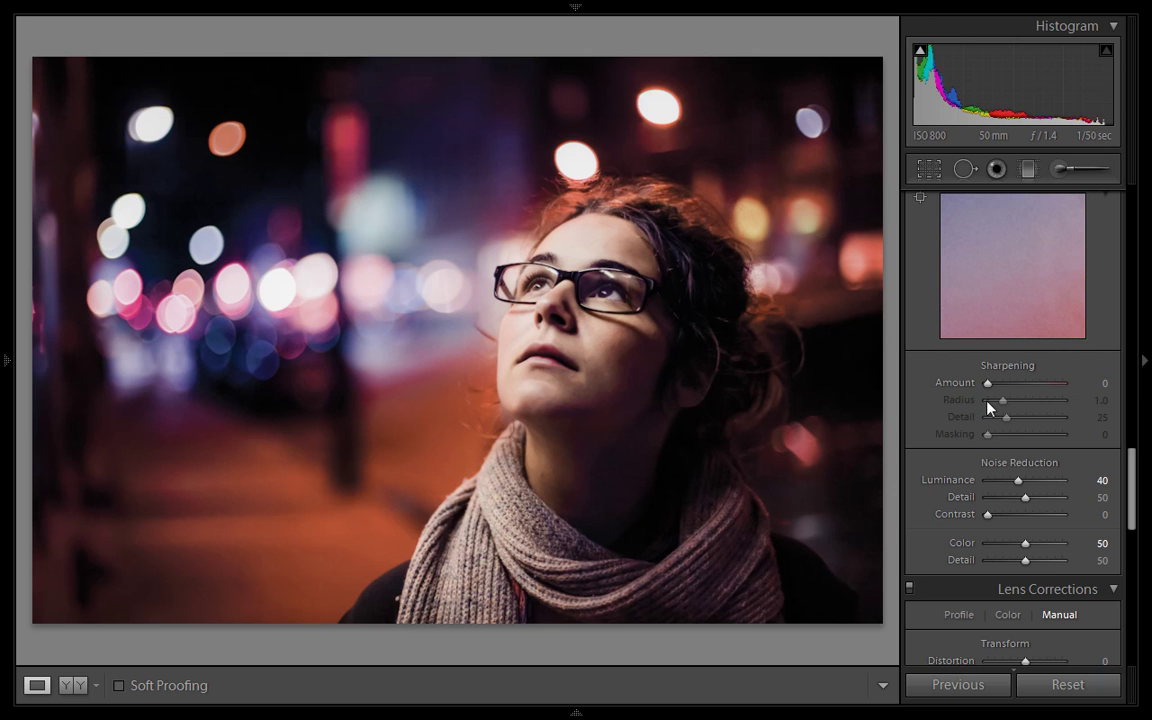
# Set Sharpening Amount to 82 and Masking to 48, previewing the edge mask
pyautogui.moveTo(987, 384); pyautogui.dragTo(1031, 387)
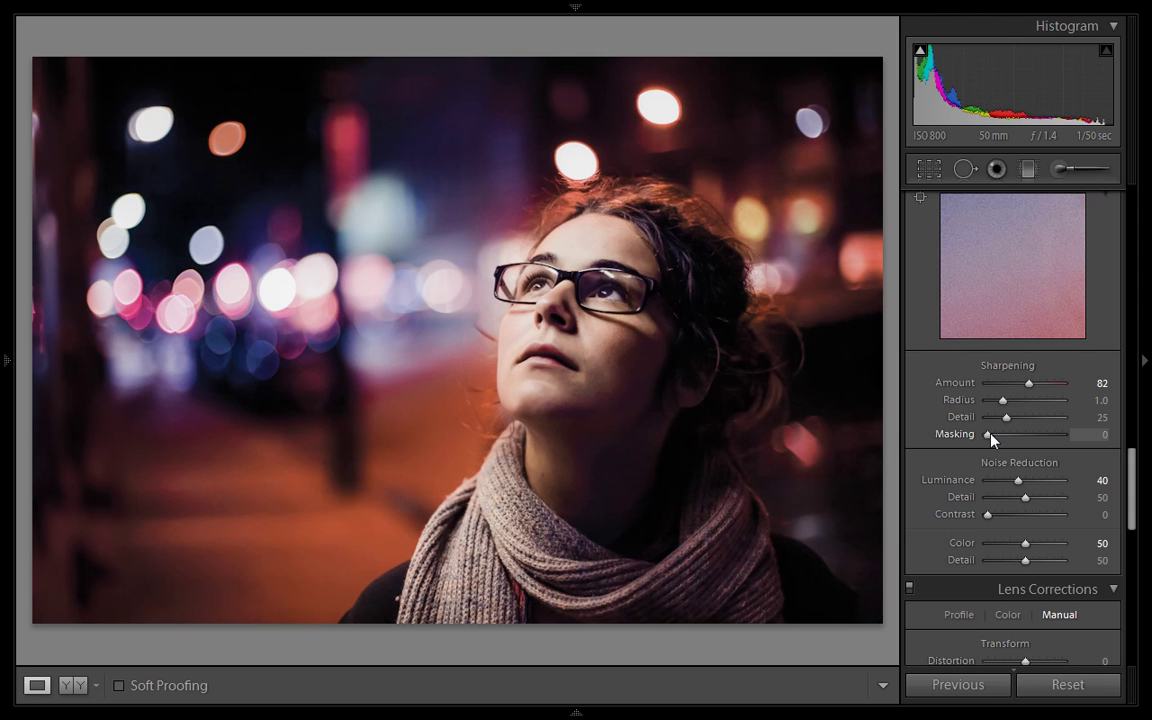
pyautogui.moveTo(989, 437); pyautogui.dragTo(1027, 442)
pyautogui.moveTo(988, 397); pyautogui.dragTo(988, 397)
# Warm the Split Toning highlights with Hue 51 and Saturation 38, toggling the panel to compare
pyautogui.scroll(5, 1135, 488)
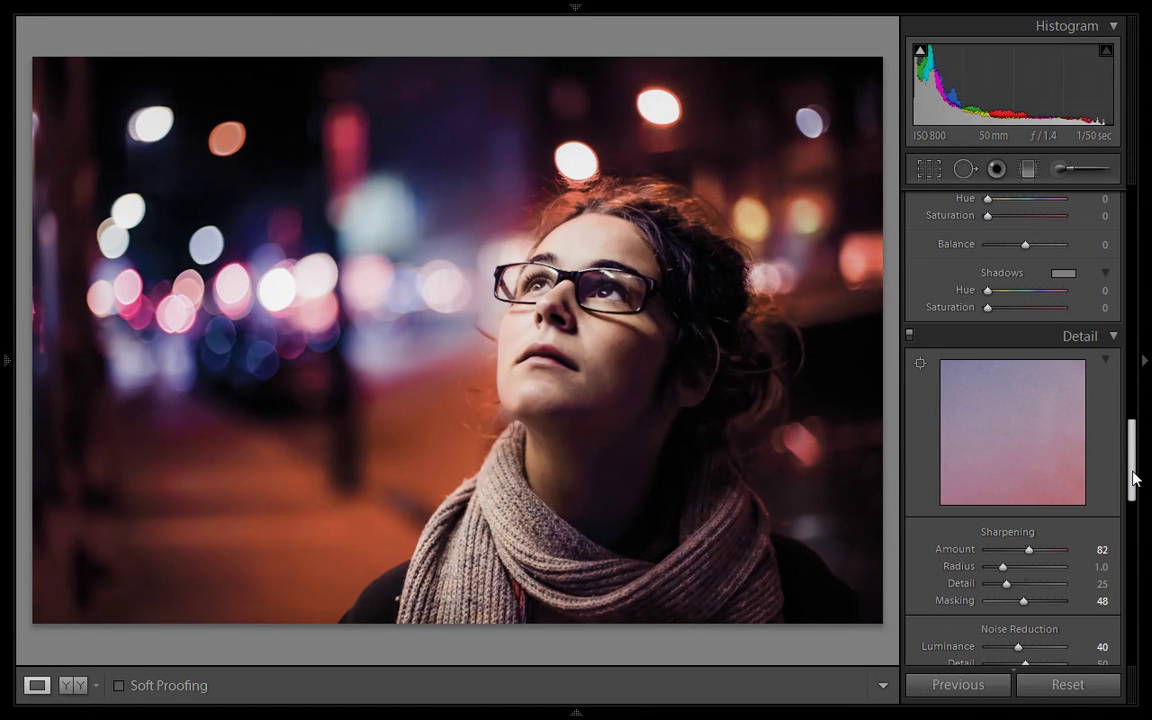
pyautogui.moveTo(1134, 479); pyautogui.dragTo(1134, 455)
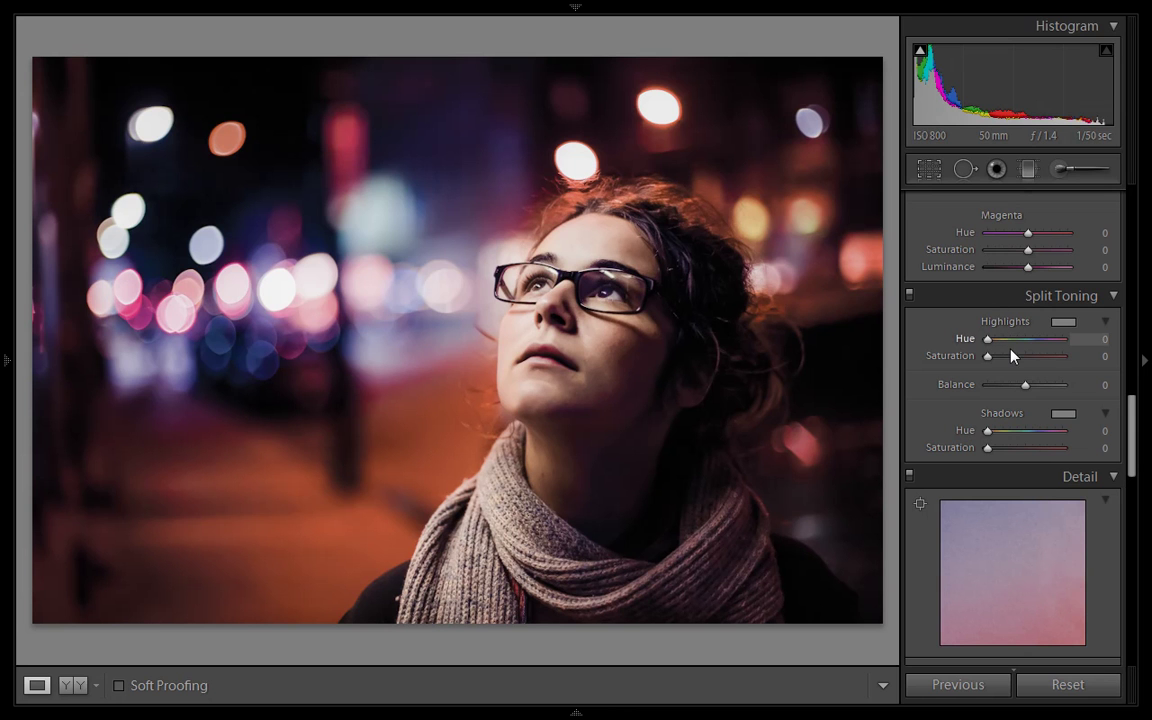
pyautogui.moveTo(990, 342); pyautogui.dragTo(1002, 344)
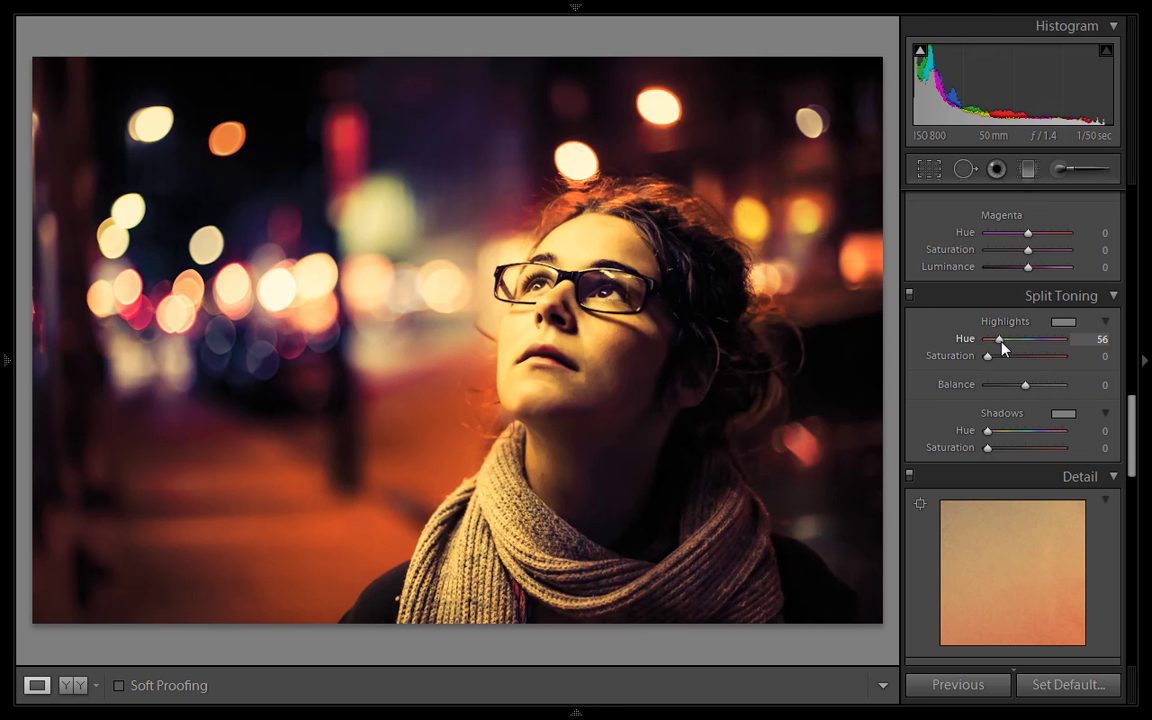
pyautogui.moveTo(1002, 343); pyautogui.dragTo(999, 346)
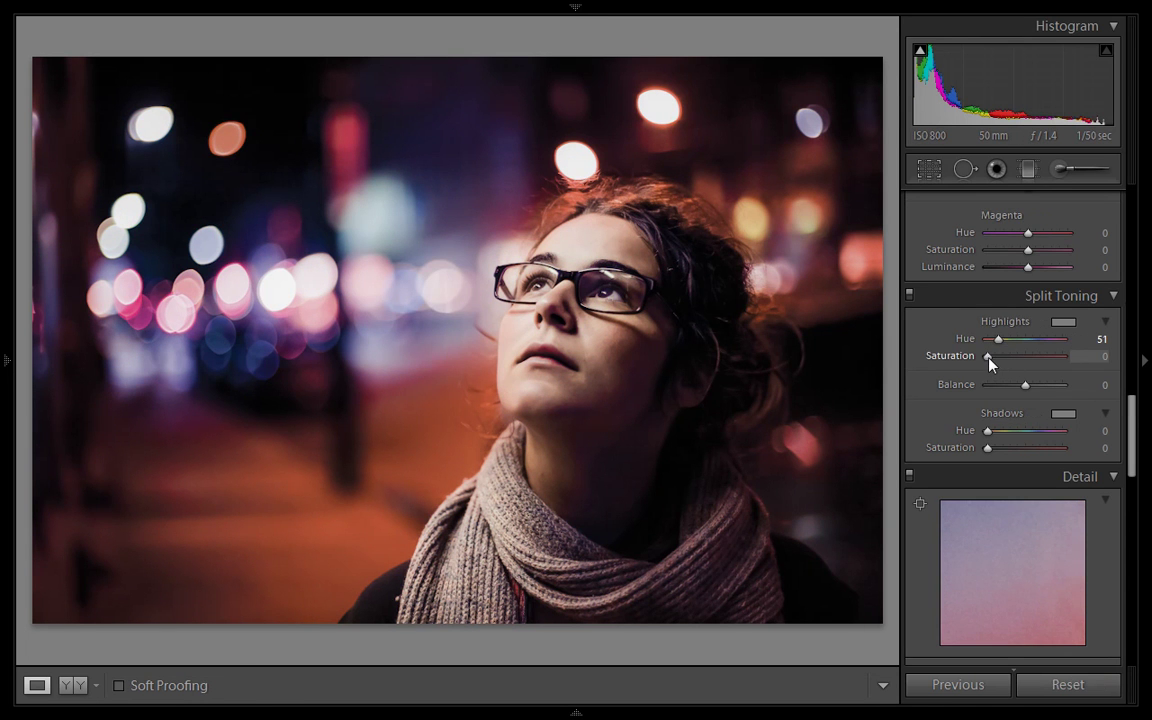
pyautogui.moveTo(988, 356); pyautogui.dragTo(1018, 369)
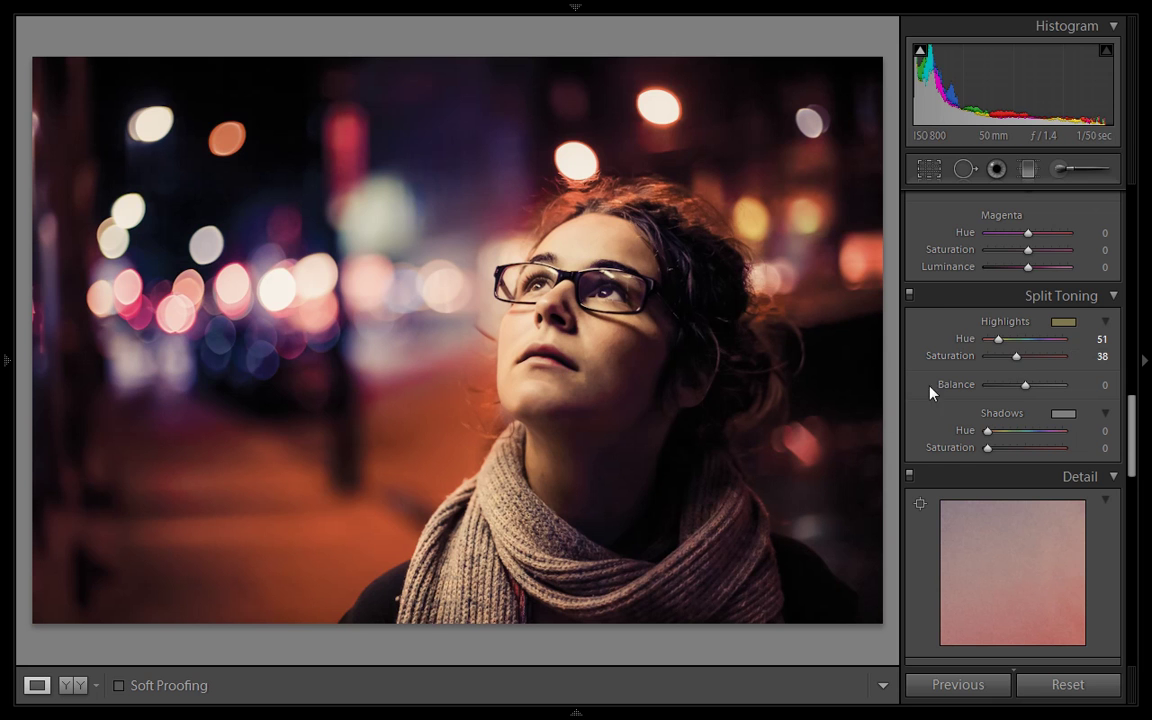
pyautogui.click(910, 297)
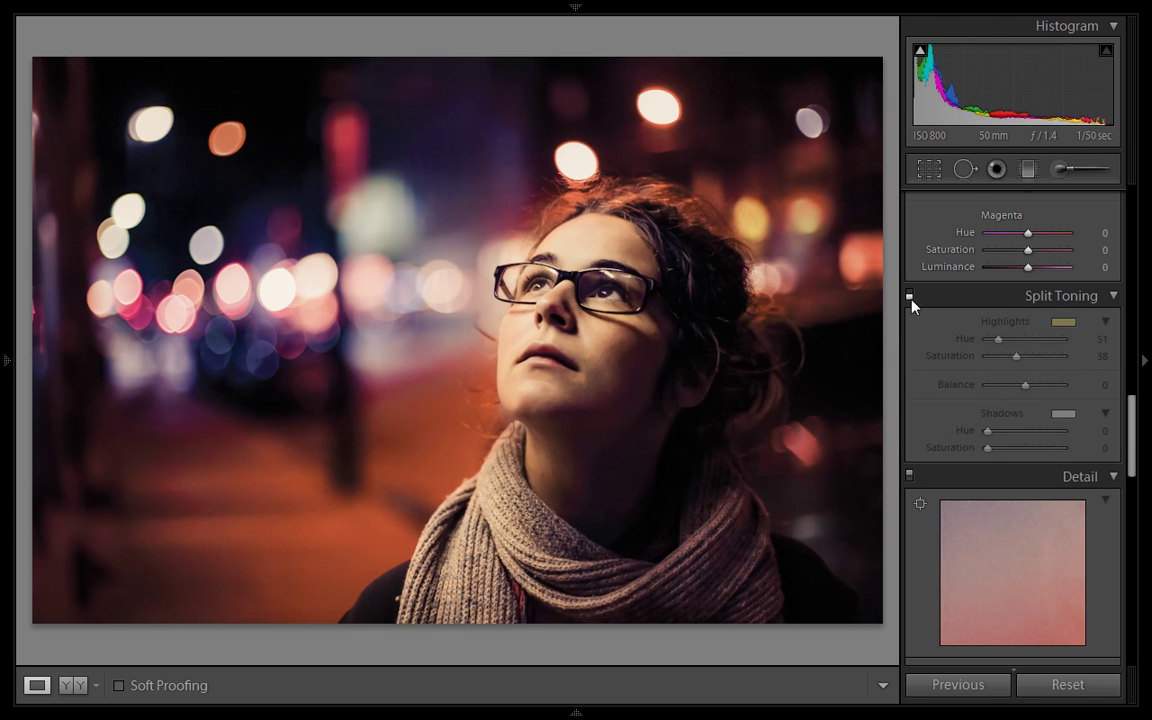
pyautogui.click(910, 297)
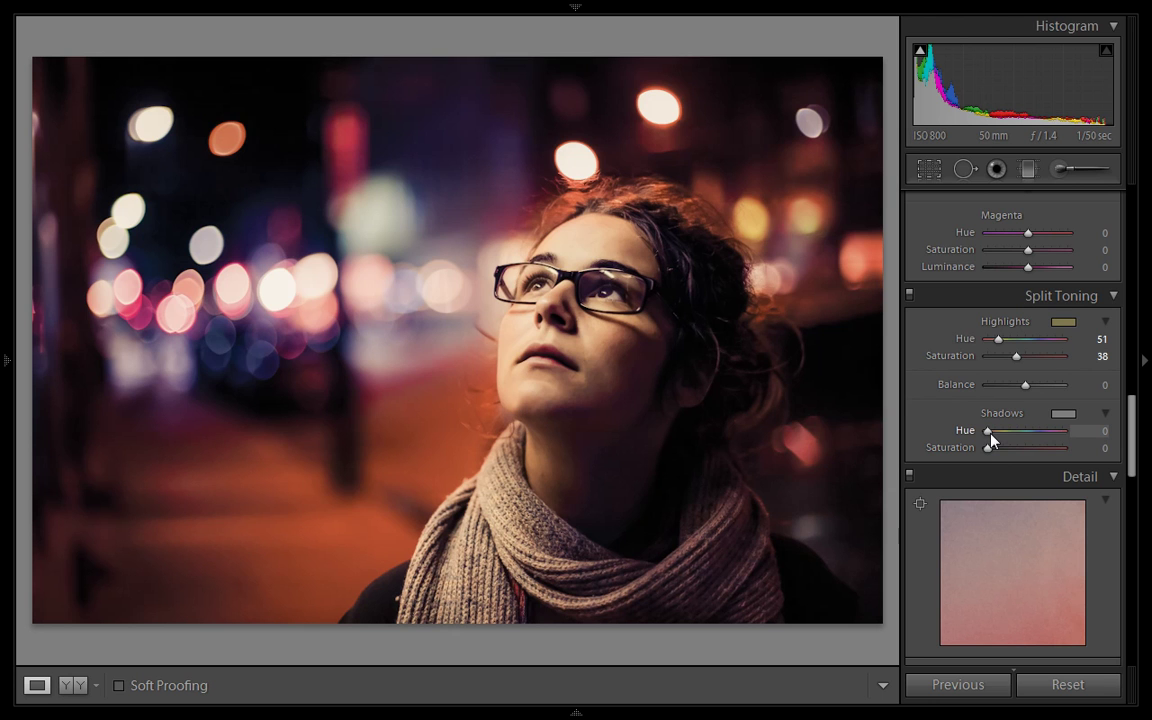
# Tint the Split Toning shadows teal with Hue 154 and Saturation 32, previewing hues with Alt
pyautogui.press('alt')
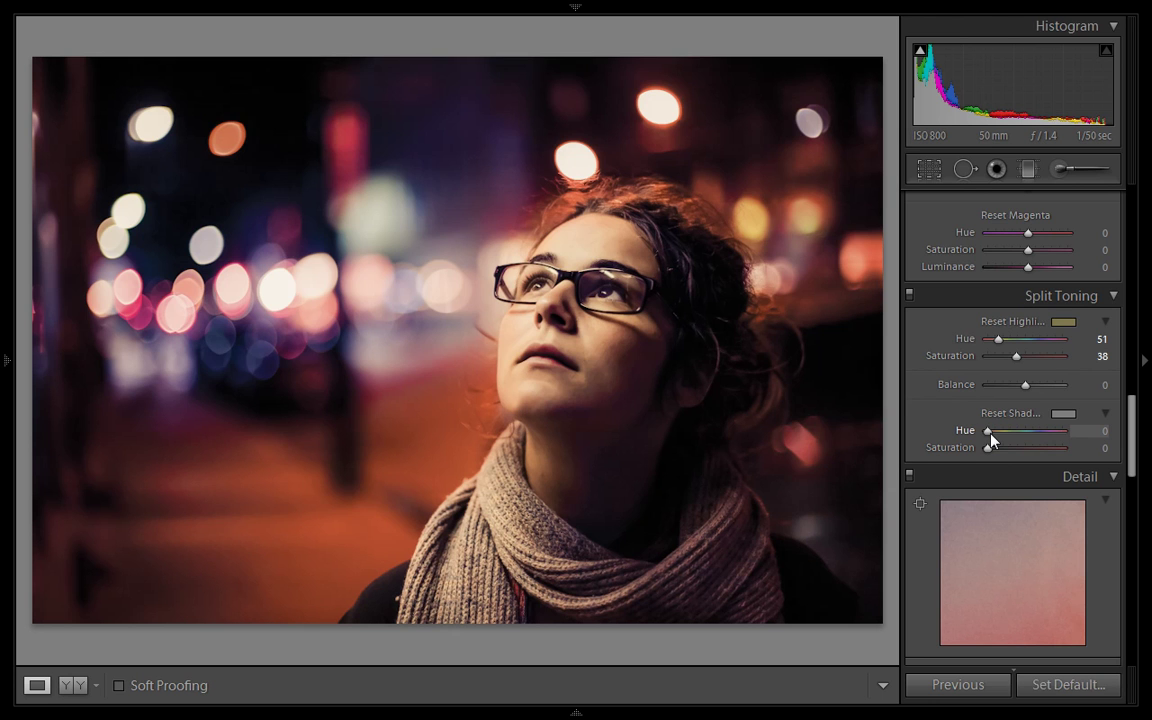
pyautogui.moveTo(991, 440); pyautogui.dragTo(1008, 439)
pyautogui.moveTo(1019, 442); pyautogui.dragTo(1021, 442)
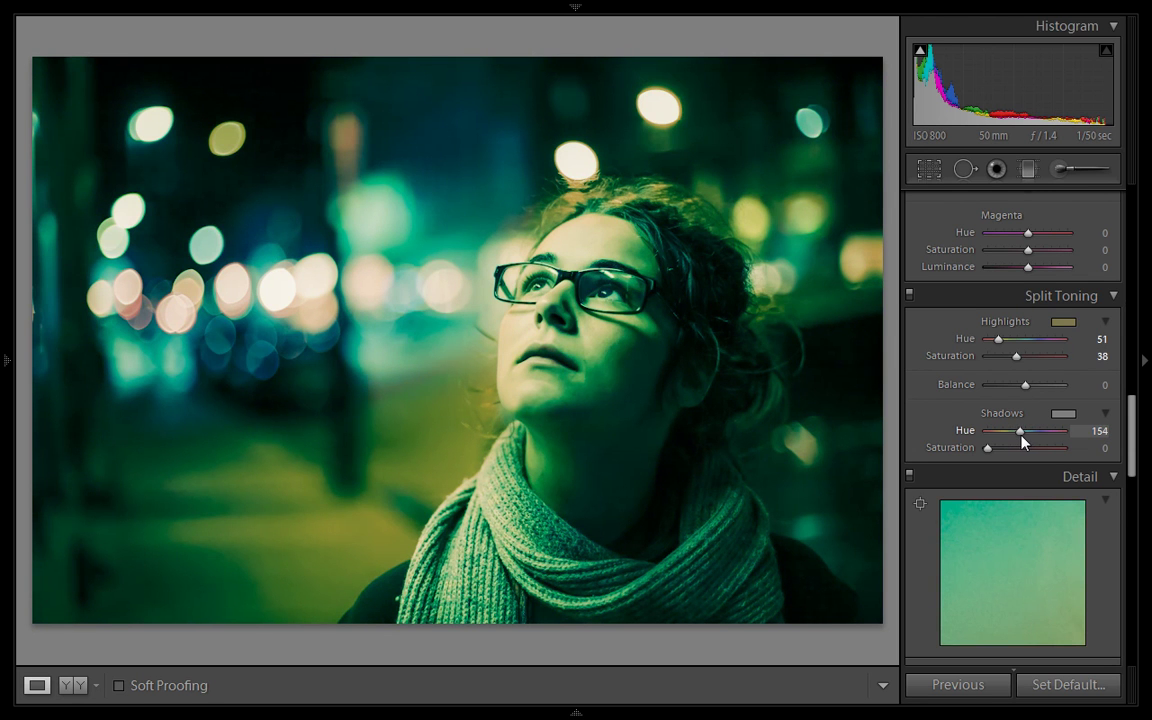
pyautogui.moveTo(1022, 441)
pyautogui.mouseDown()
pyautogui.moveTo(1002, 454)
pyautogui.moveTo(1014, 456)
pyautogui.mouseUp()
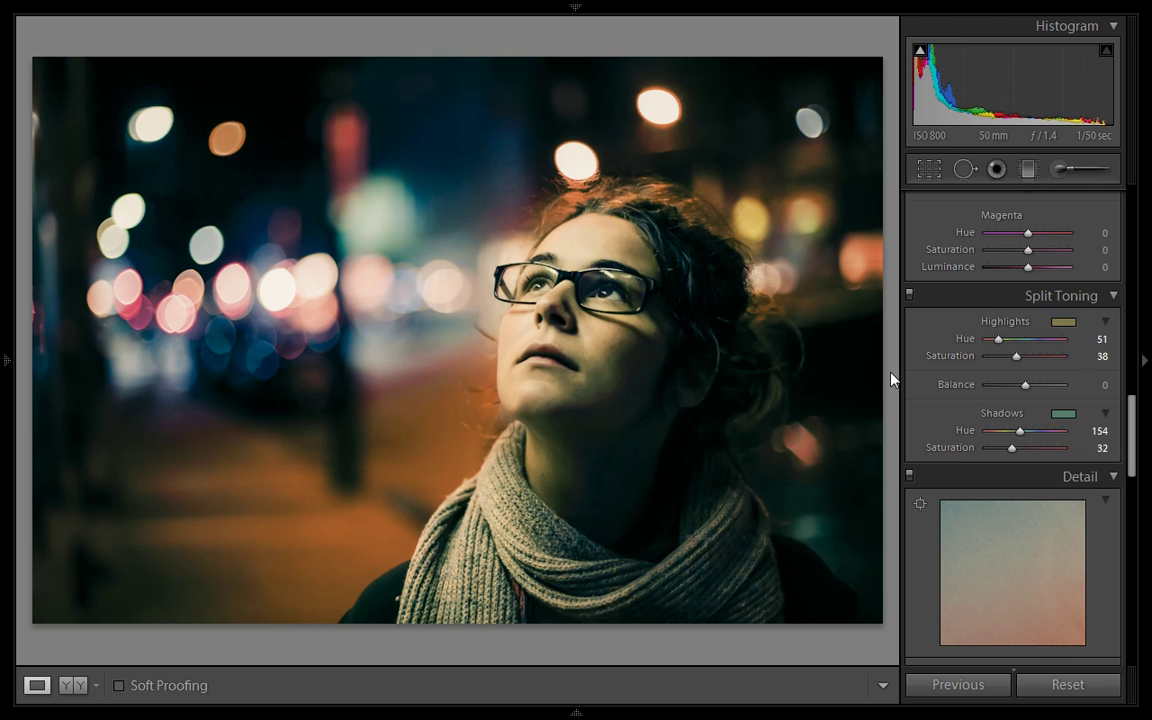
# Compare the warm-orange and teal split-tone grade against the unedited original with the Before/After toggle
pyautogui.press('\\')
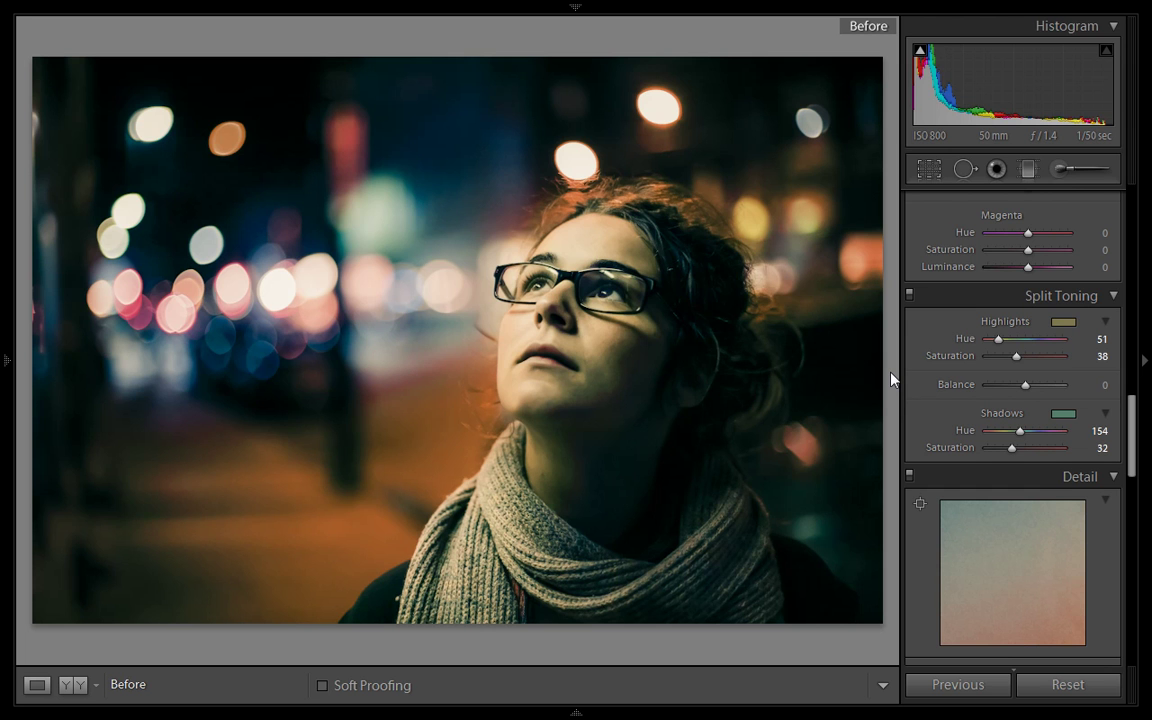
pyautogui.press('\\')
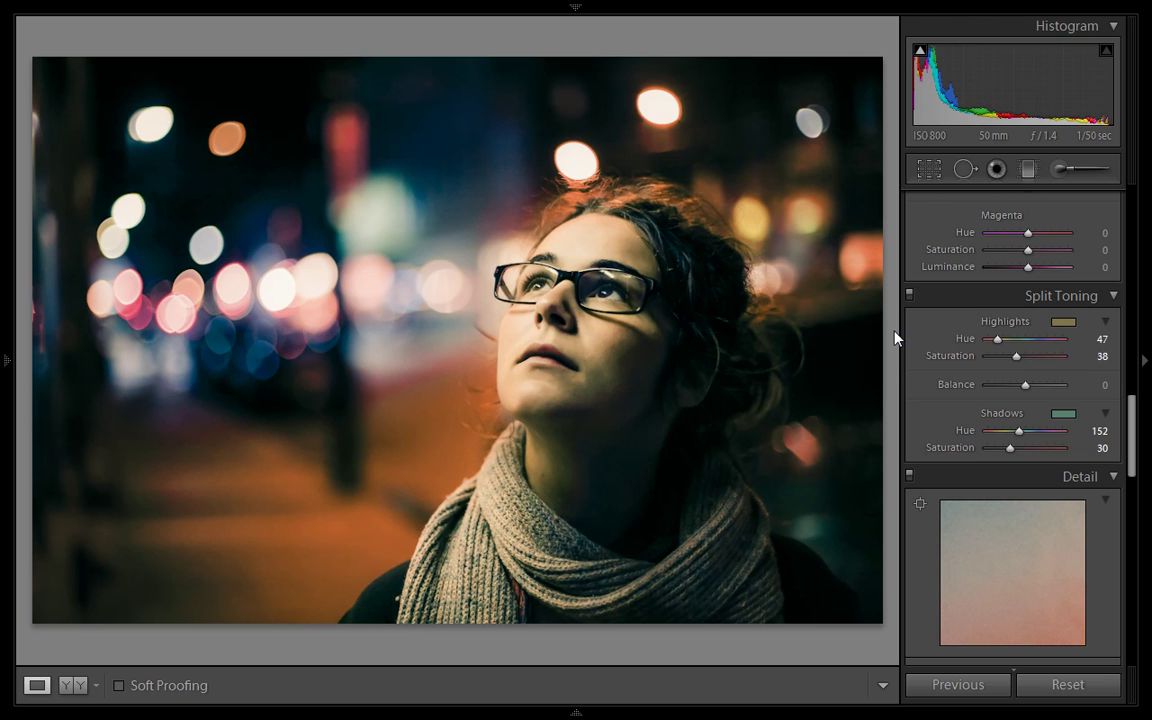
pyautogui.press('\\')
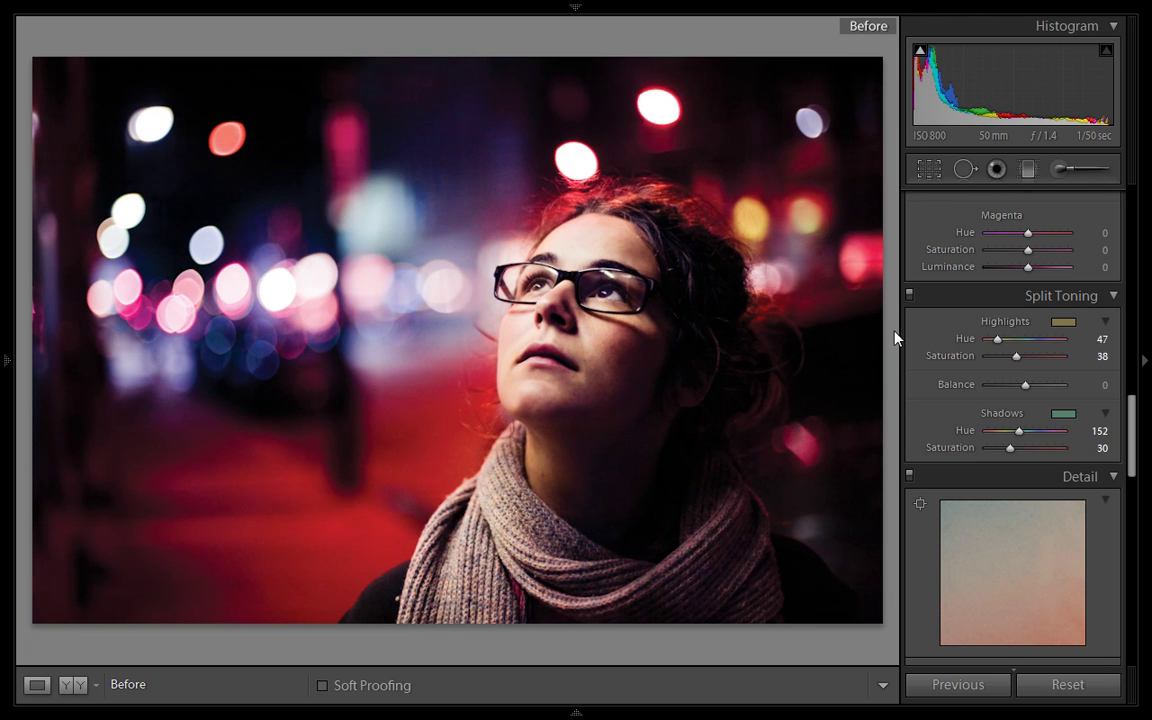
pyautogui.press('\\')
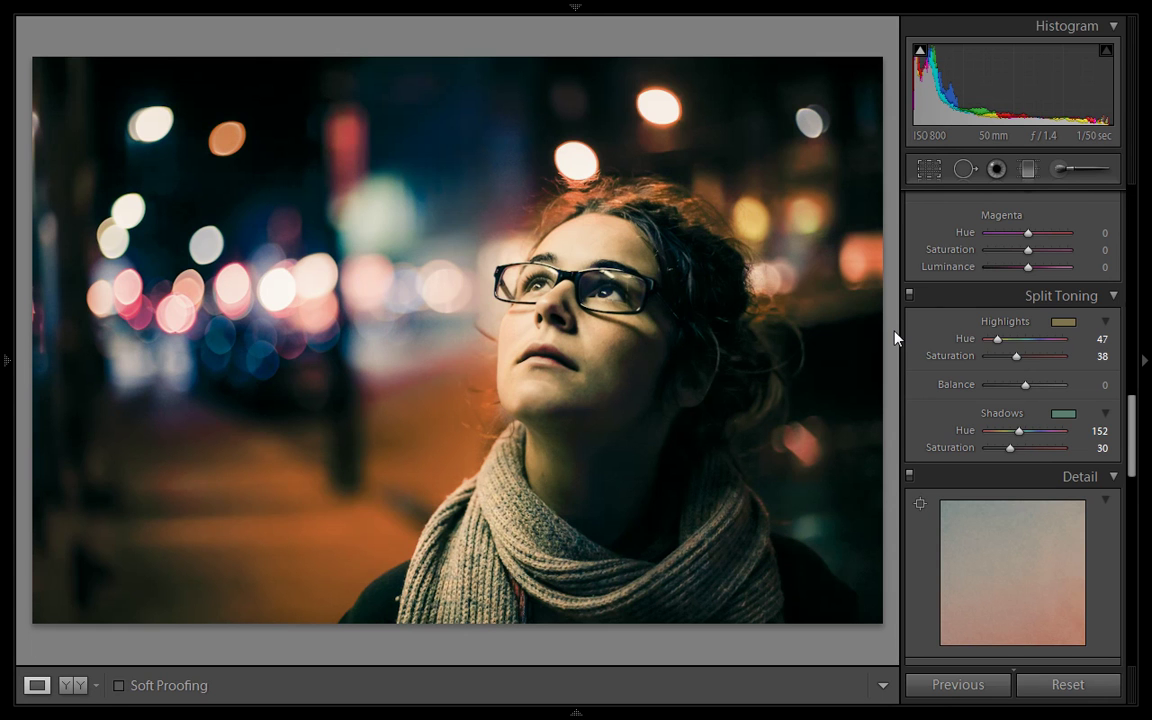